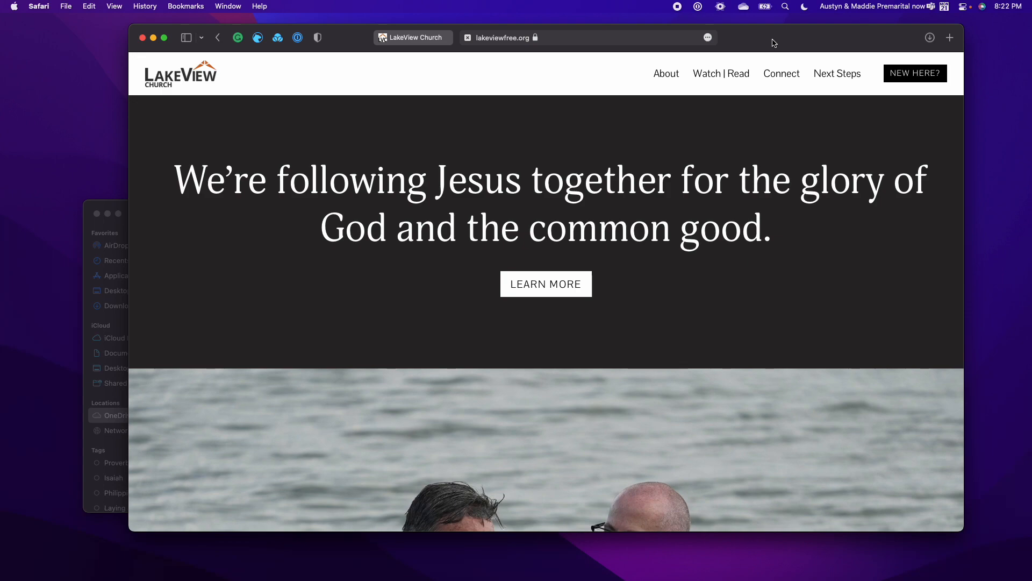
Step: Open the church website's Calendar page and review the gathering times, featured events and March 2022 calendar
mouse_move(782, 72)
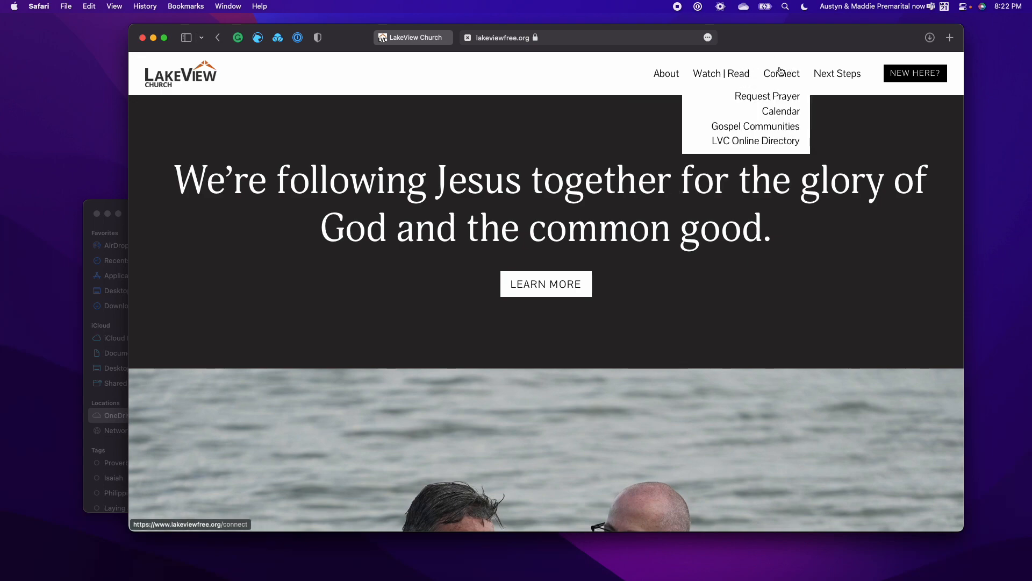
click(785, 110)
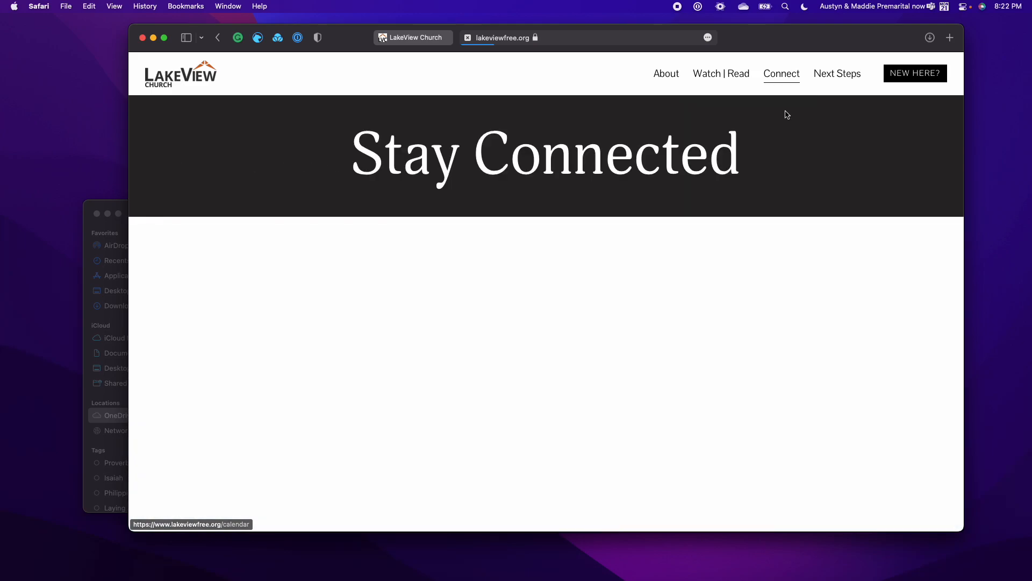
scroll(666, 246, down, 10)
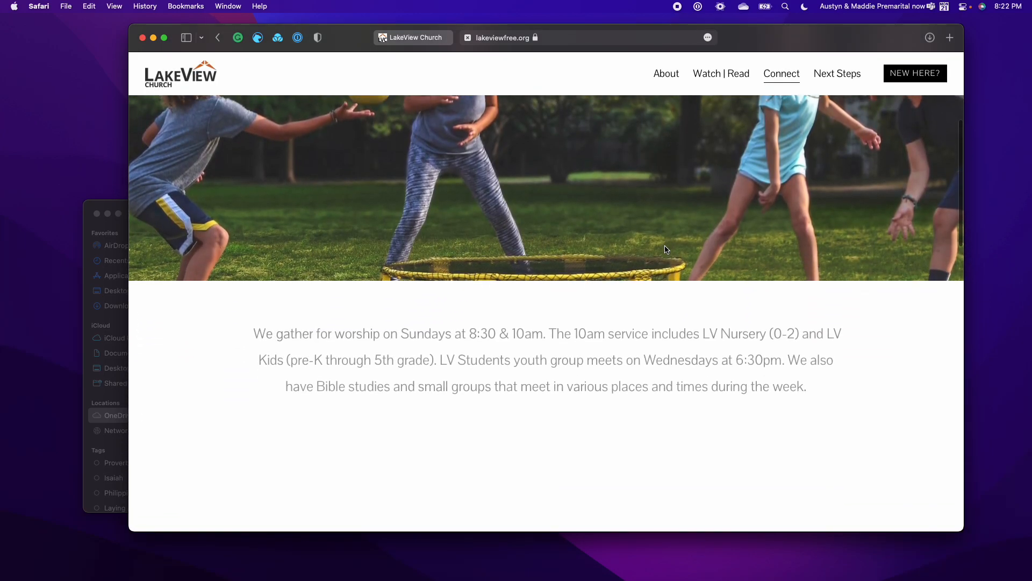
scroll(664, 245, down, 4)
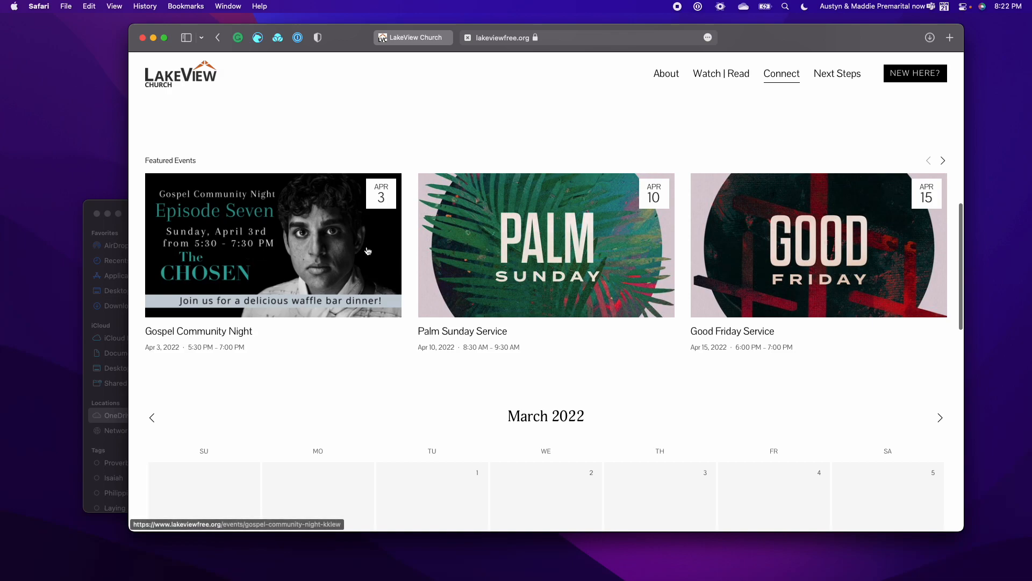
scroll(601, 260, down, 7)
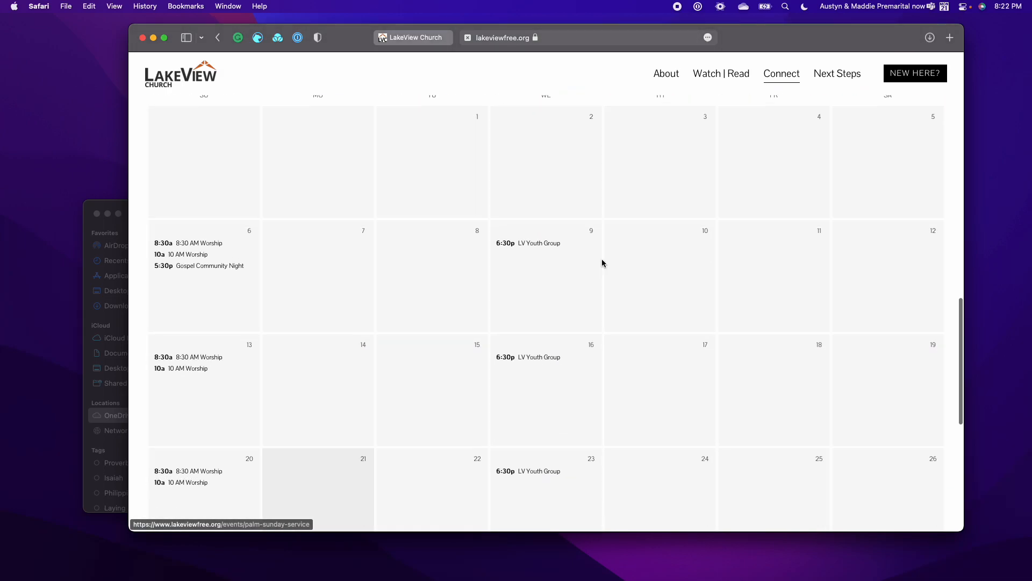
scroll(602, 262, down, 3)
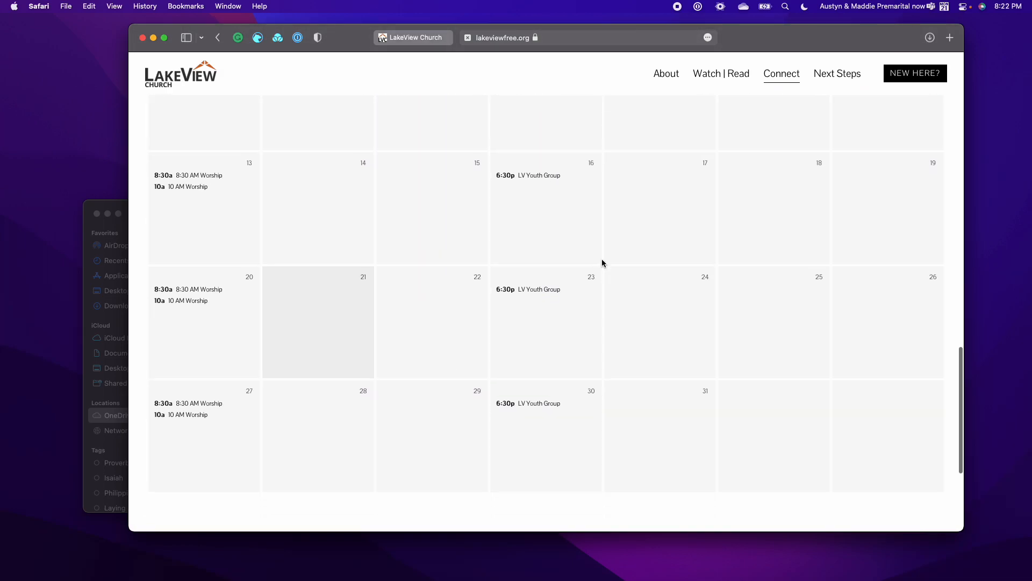
scroll(601, 259, up, 15)
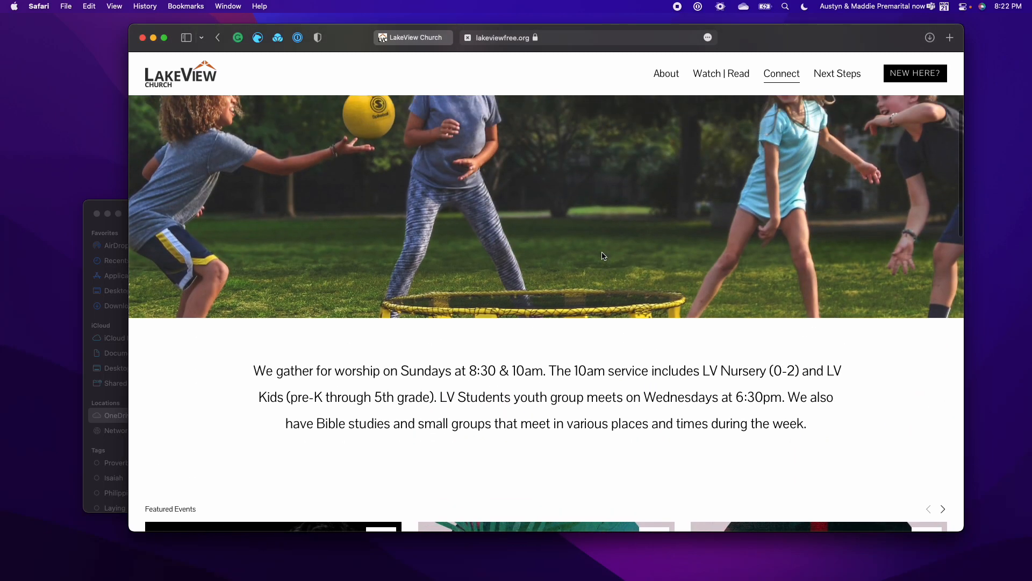
scroll(548, 99, up, 3)
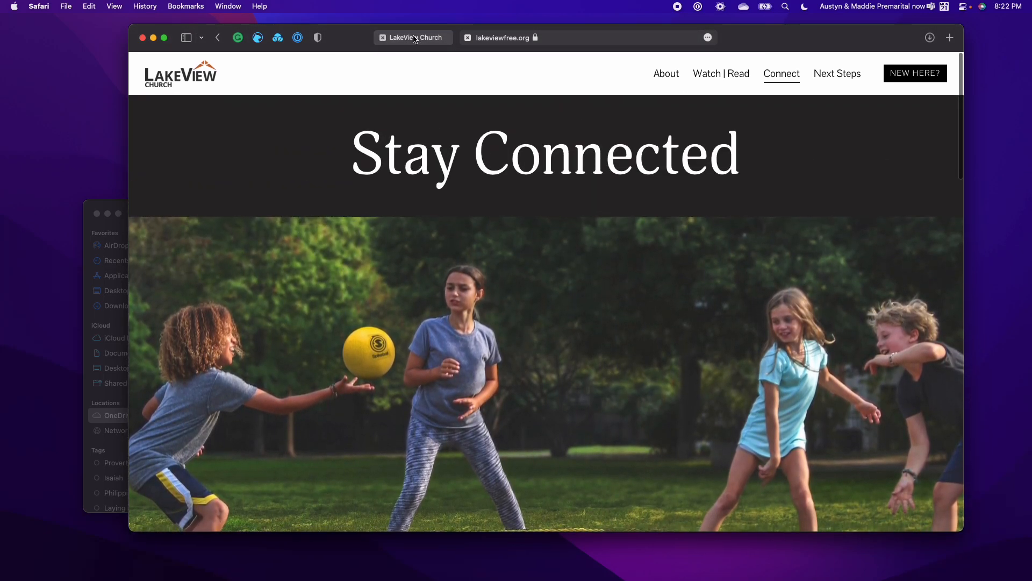
Step: Switch to the Squarespace site editor and open the unlinked Events page to review its upcoming events
click(414, 37)
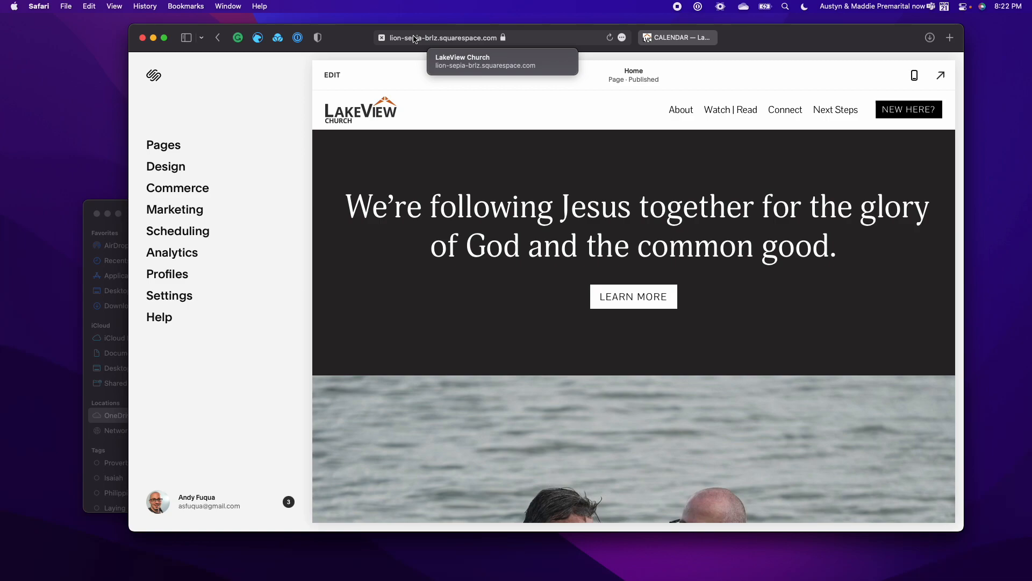
click(163, 150)
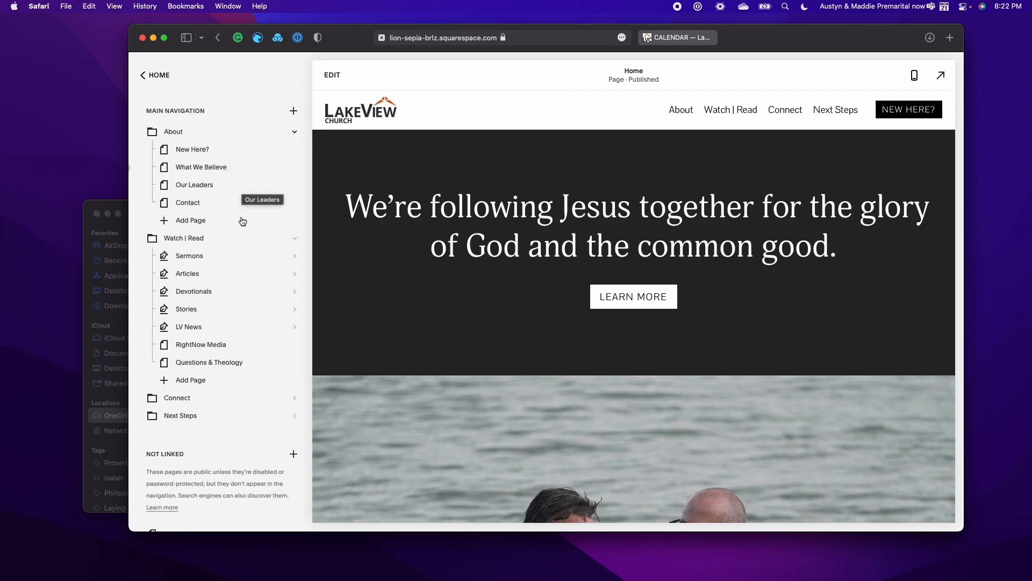
scroll(228, 223, down, 5)
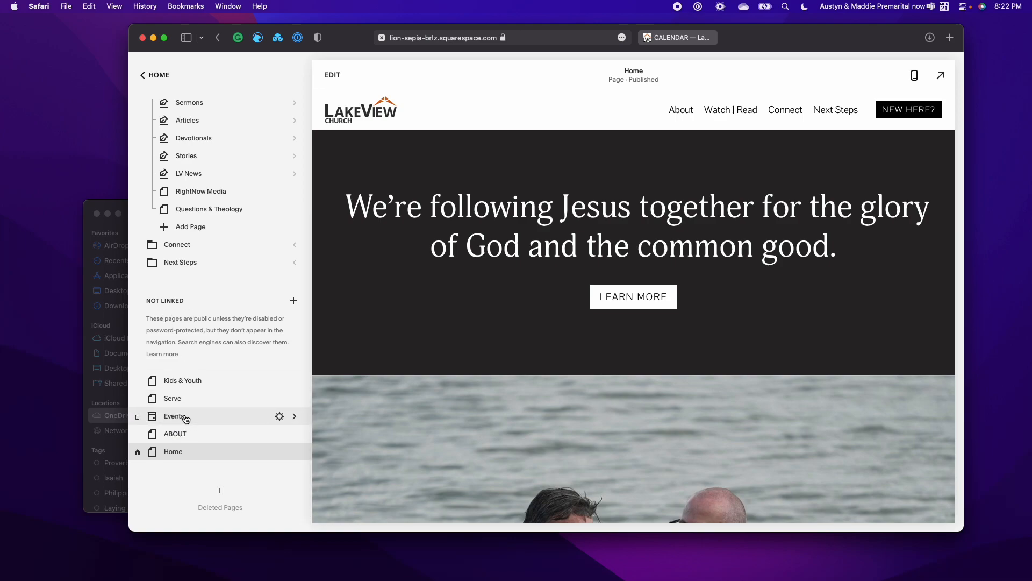
mouse_move(729, 114)
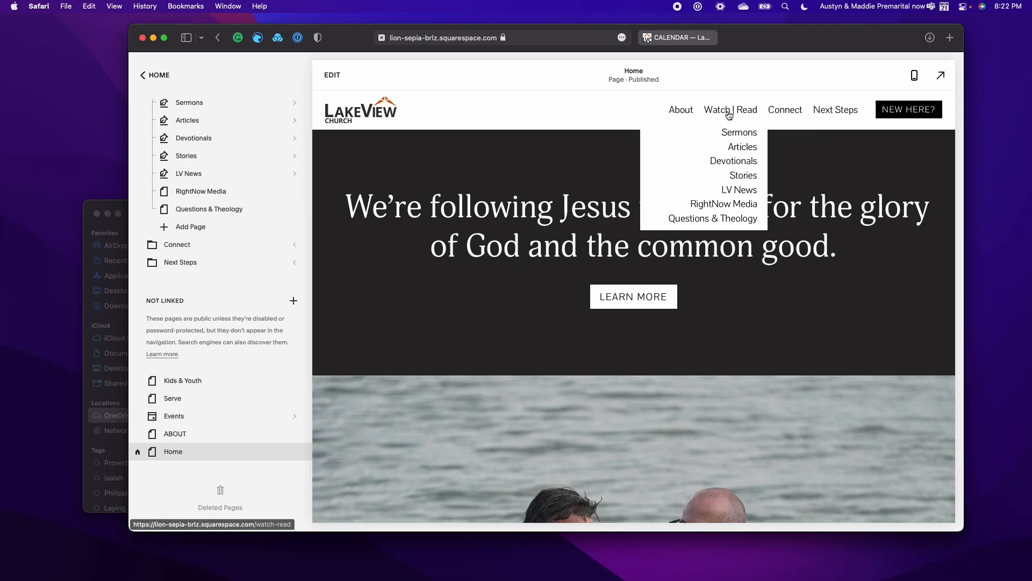
mouse_move(784, 110)
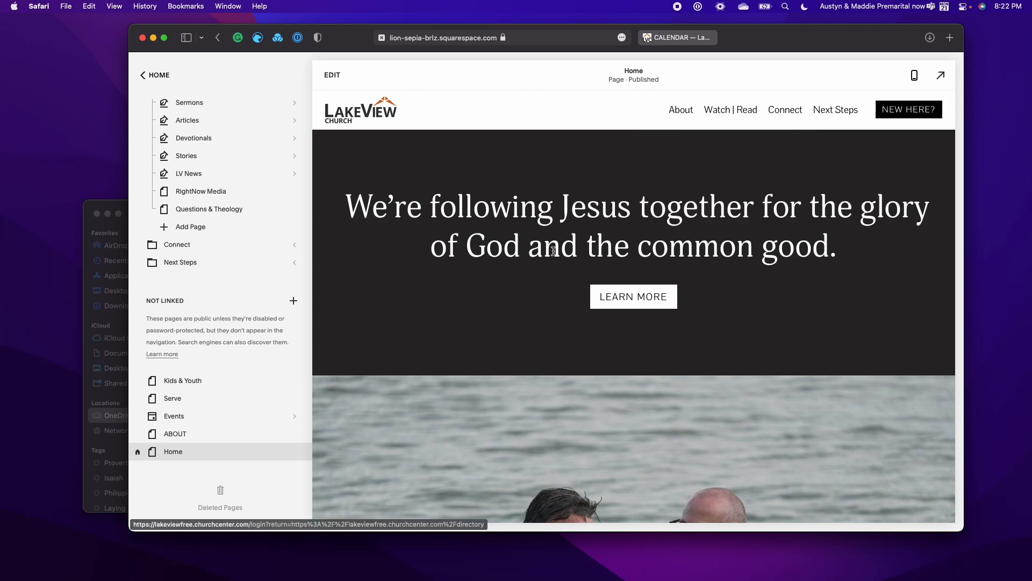
click(182, 421)
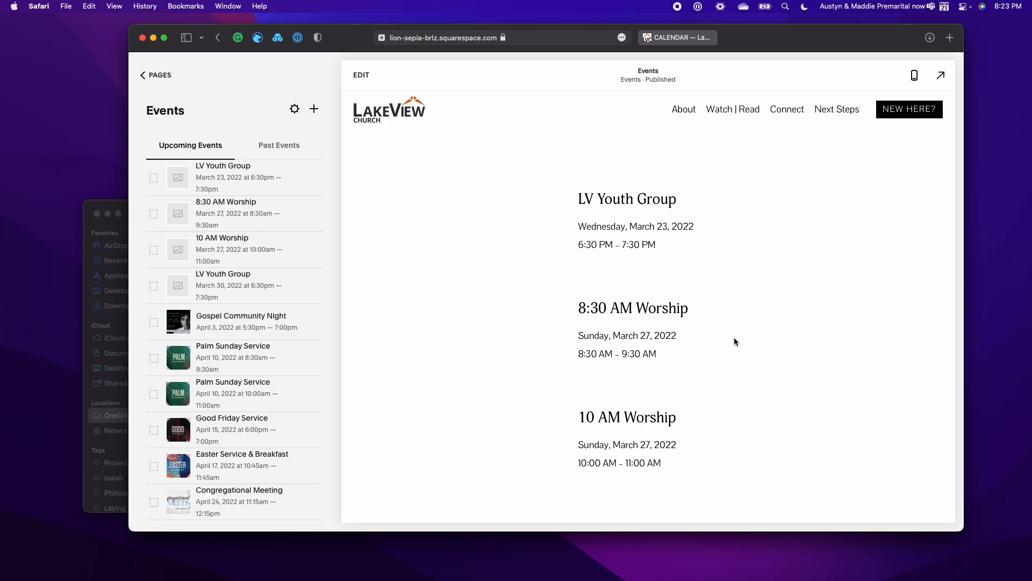
scroll(729, 343, down, 10)
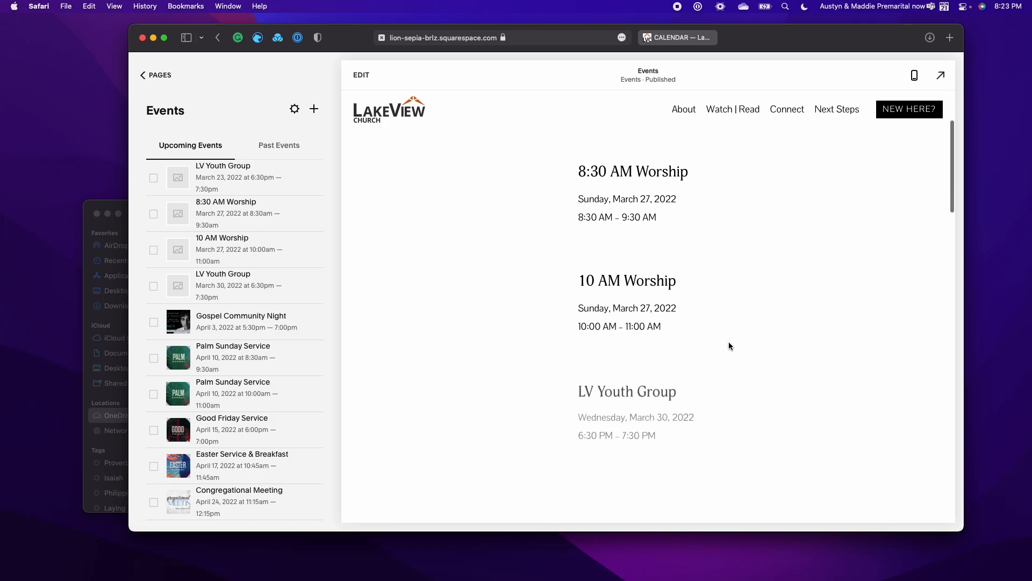
scroll(729, 345, down, 12)
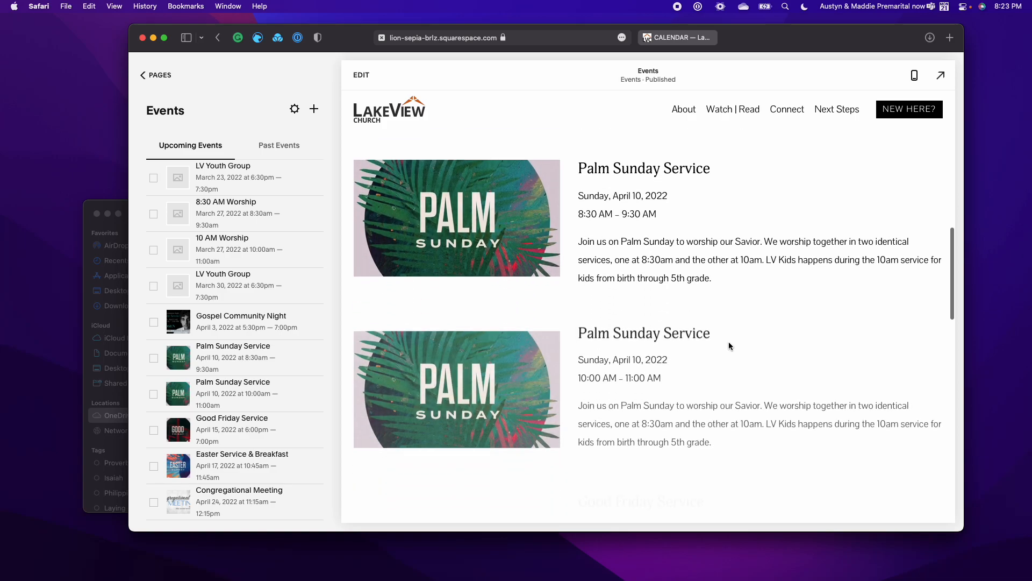
scroll(729, 345, down, 15)
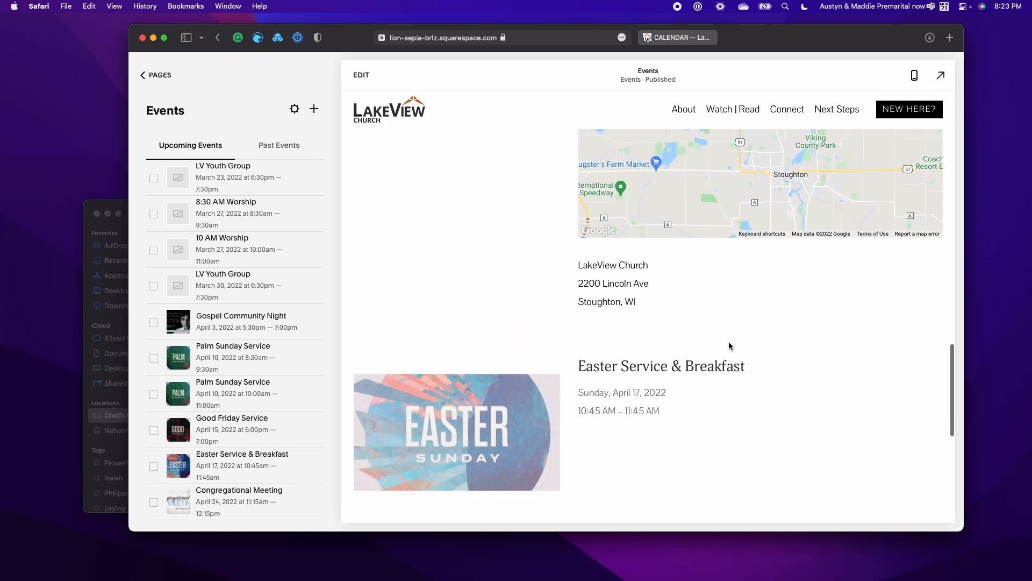
scroll(729, 344, up, 20)
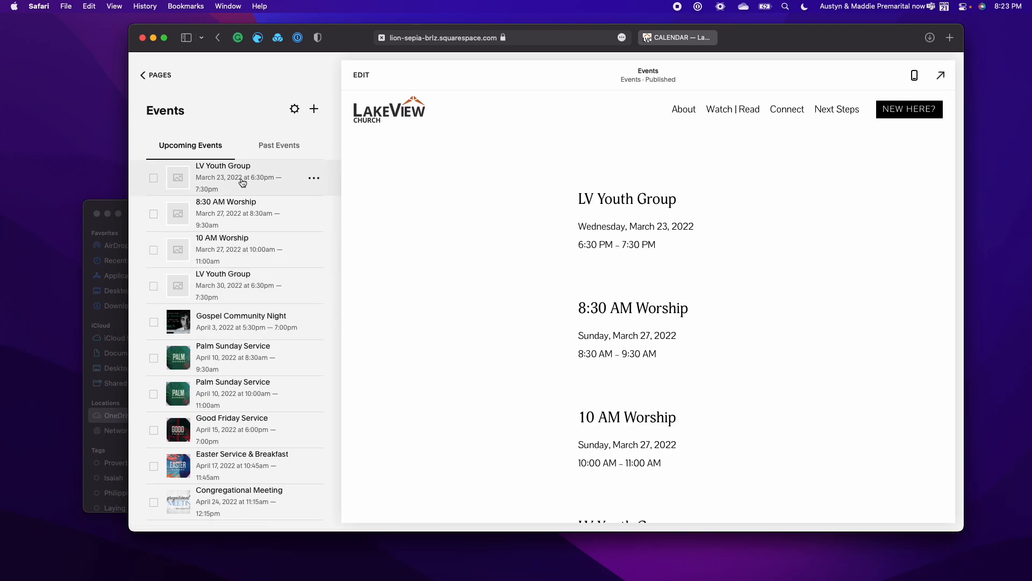
Step: Create a new event titled "Worship Service"
click(315, 110)
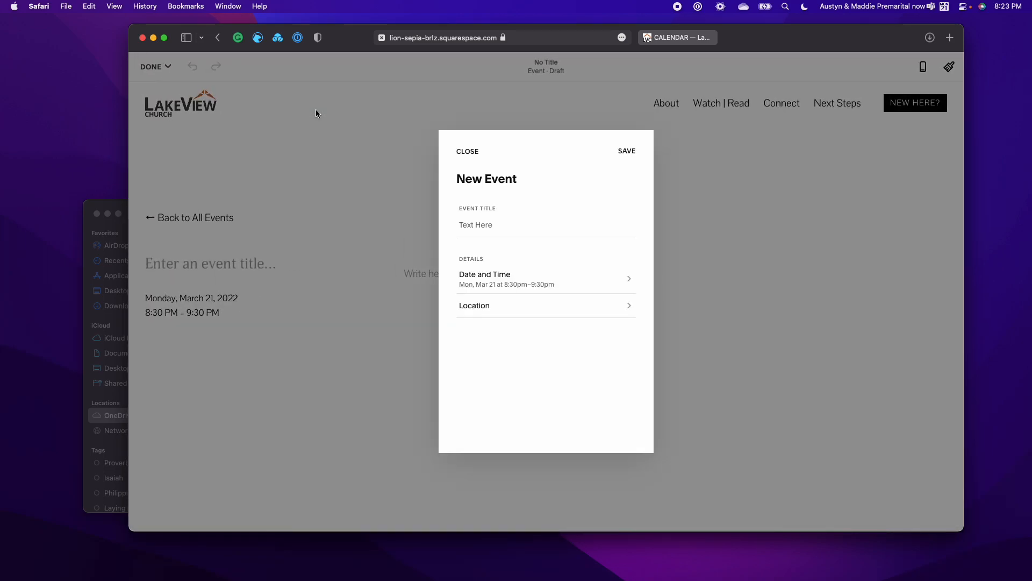
click(490, 225)
text(Worship Service)
Step: Set the event's start to April 24, 2022 at 8:30 AM
click(510, 287)
click(624, 225)
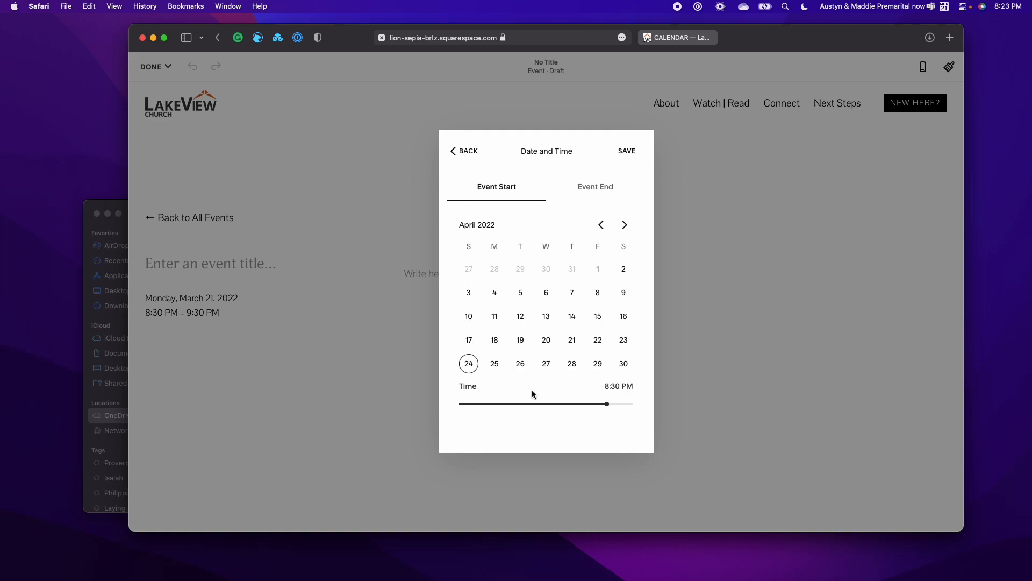
click(493, 403)
drag(501, 409, 522, 403)
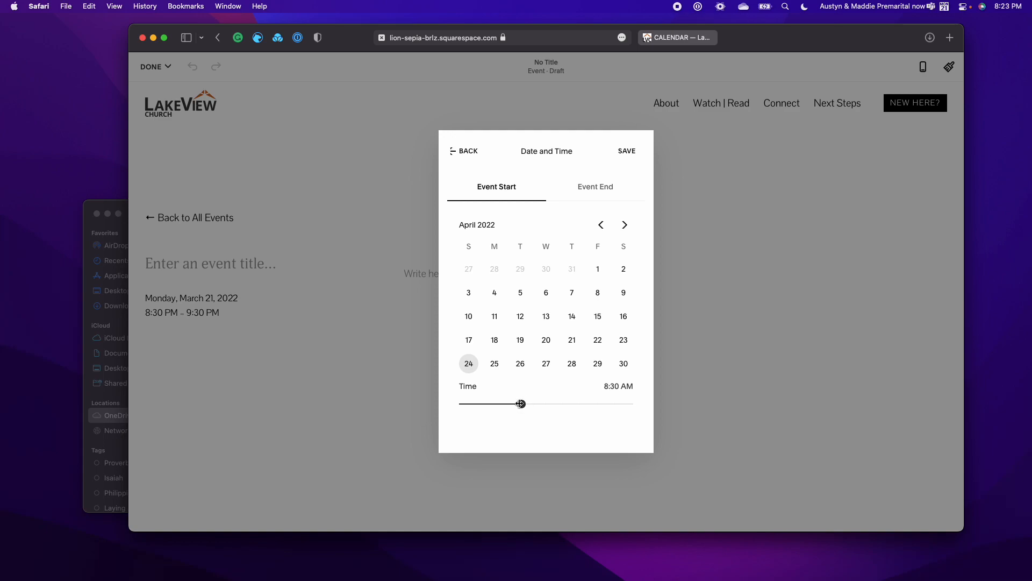
Step: Set the event's end time to 9:30 AM on April 24 and save the new event's details
click(603, 189)
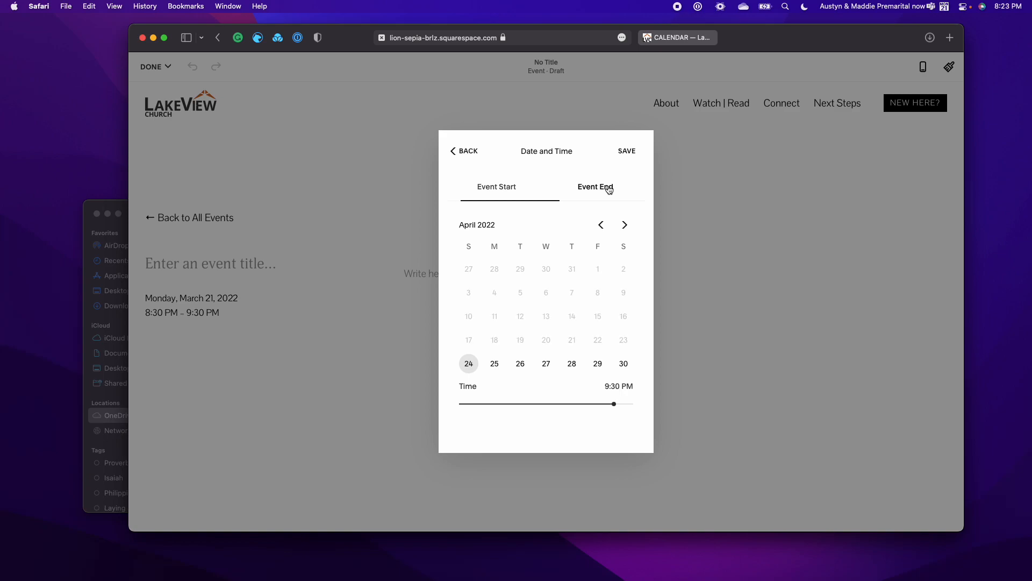
drag(614, 405, 529, 404)
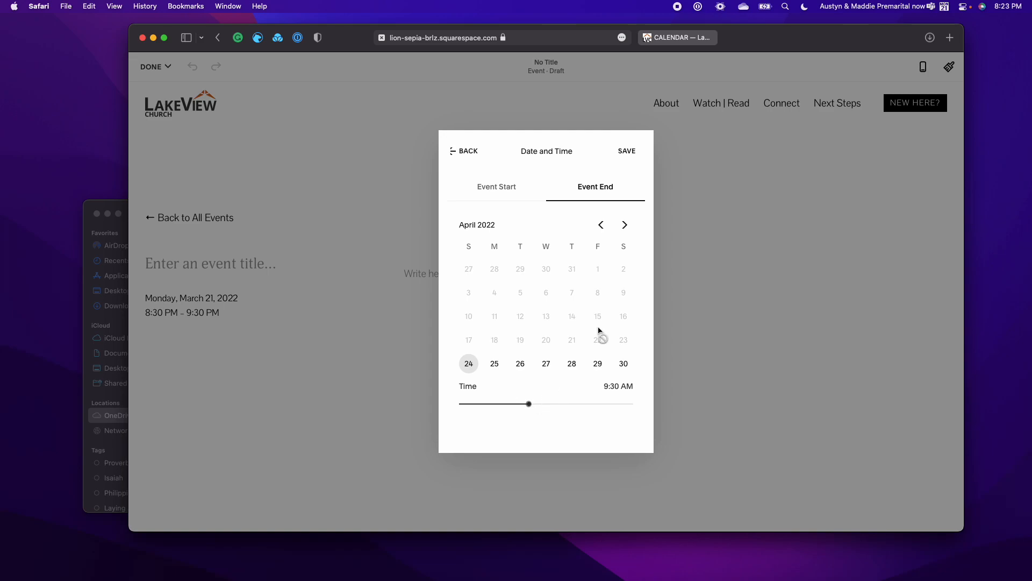
click(627, 152)
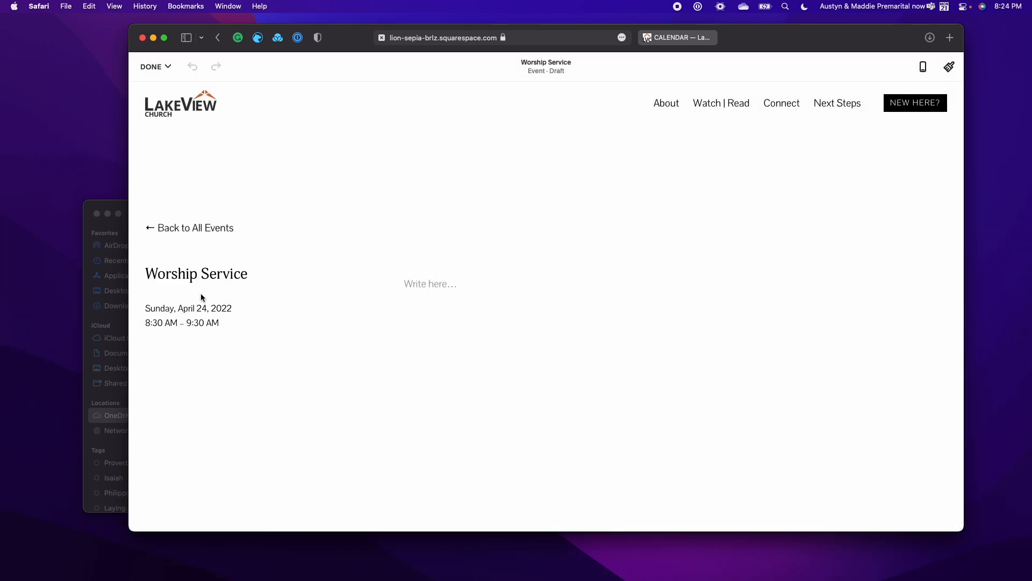
Step: Write the event description "Join us for worship in two services at 8:30 and 10 am. The 10am service has LV Kids and nursery."
click(452, 284)
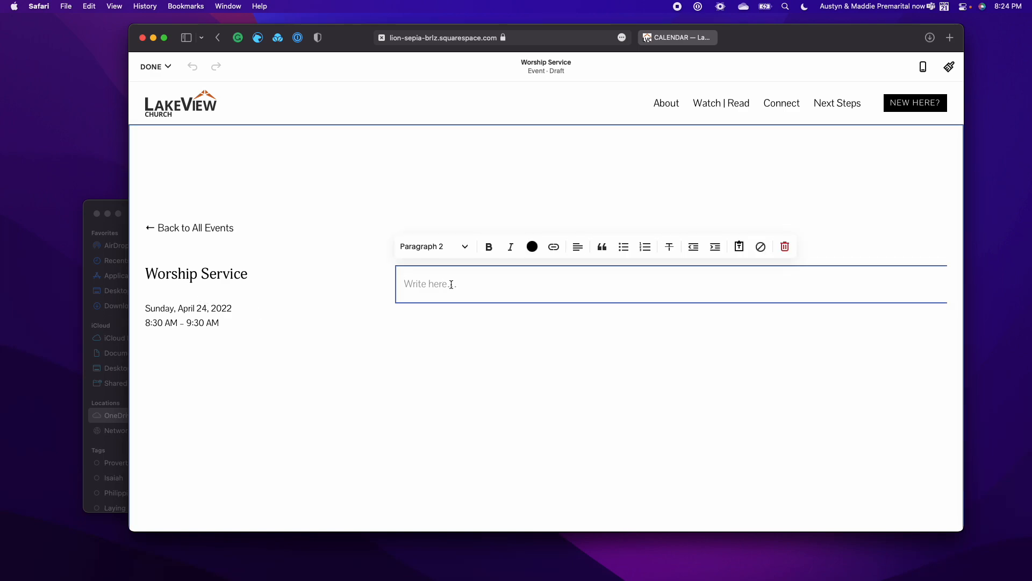
text(Join us for )
text(worshi)
text(p in two ser)
text(vices at )
text(8:30 and 1)
text(0:30)
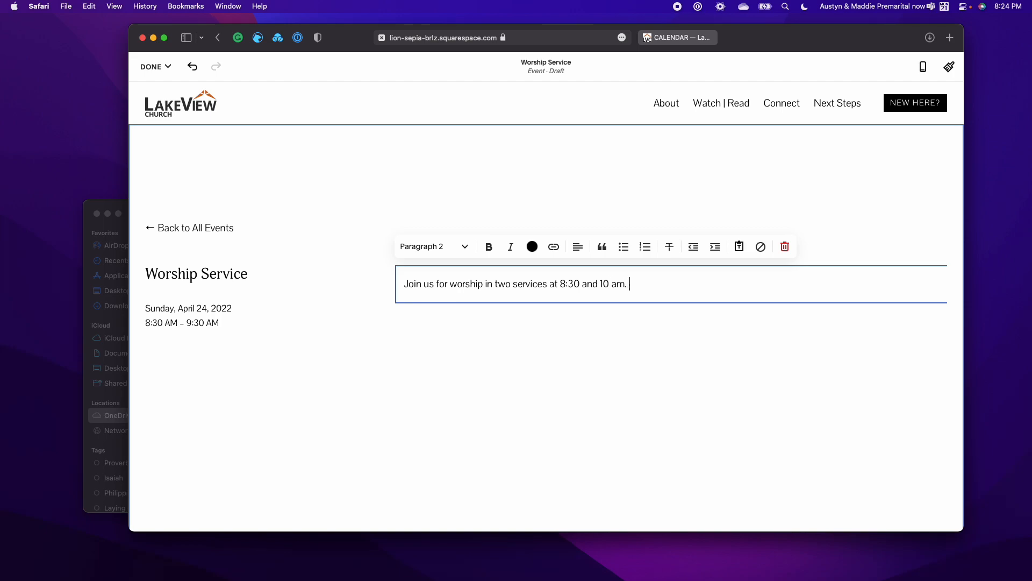
text(The 10am service has LV Kids and nursery.)
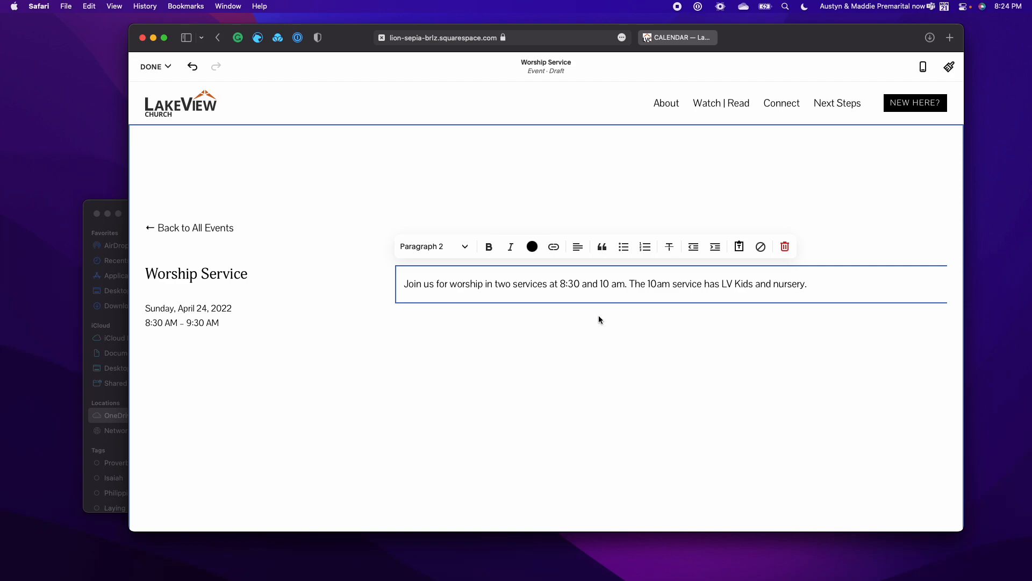
triple_click(765, 286)
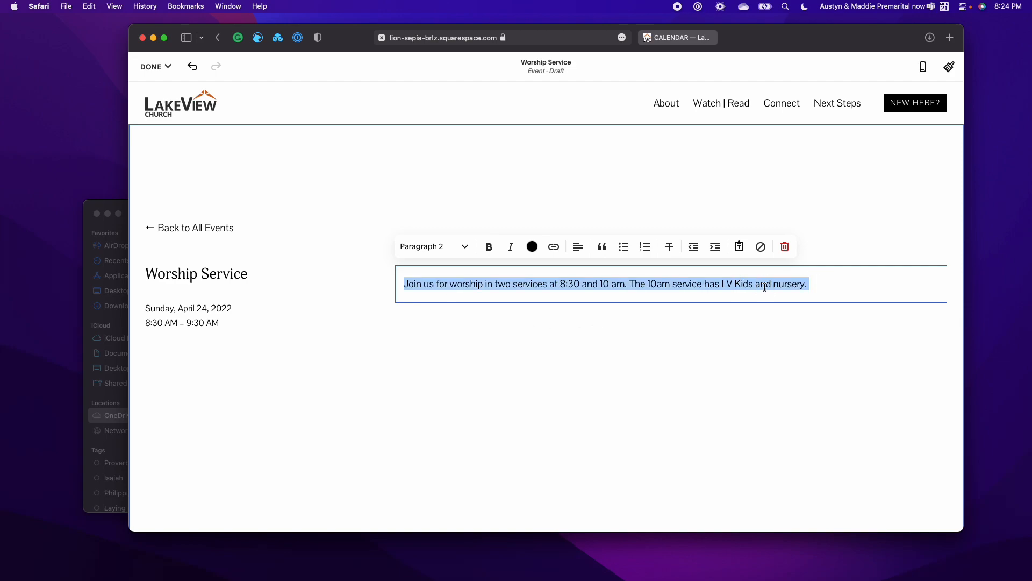
click(690, 365)
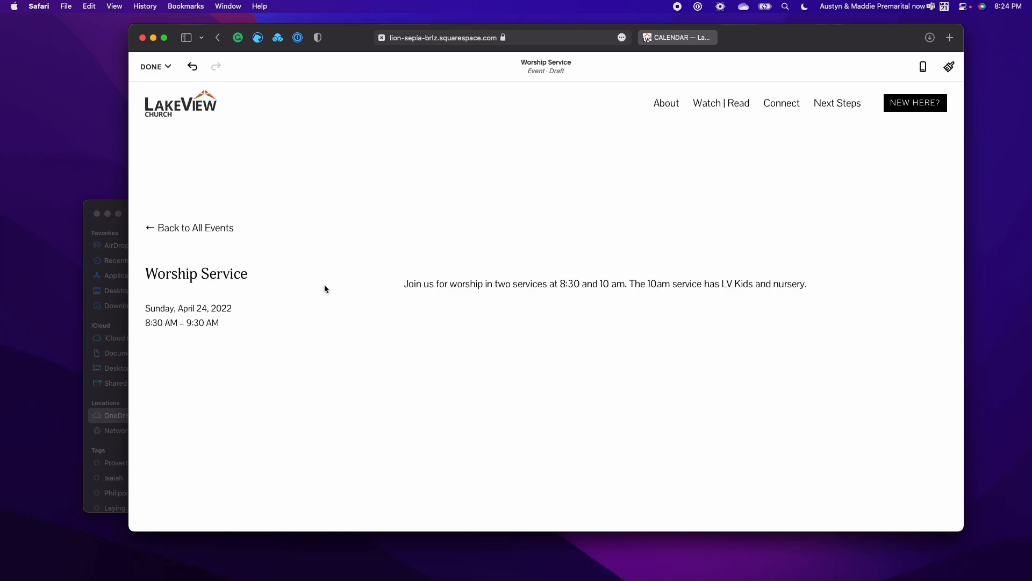
Step: Publish the Worship Service event, and clear its selection in the upcoming events list
click(147, 67)
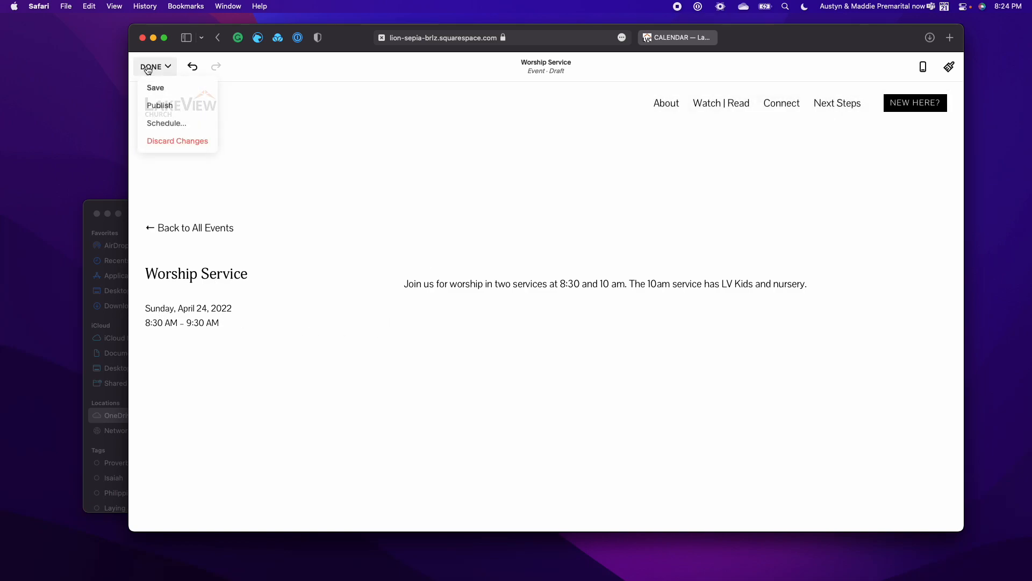
click(157, 105)
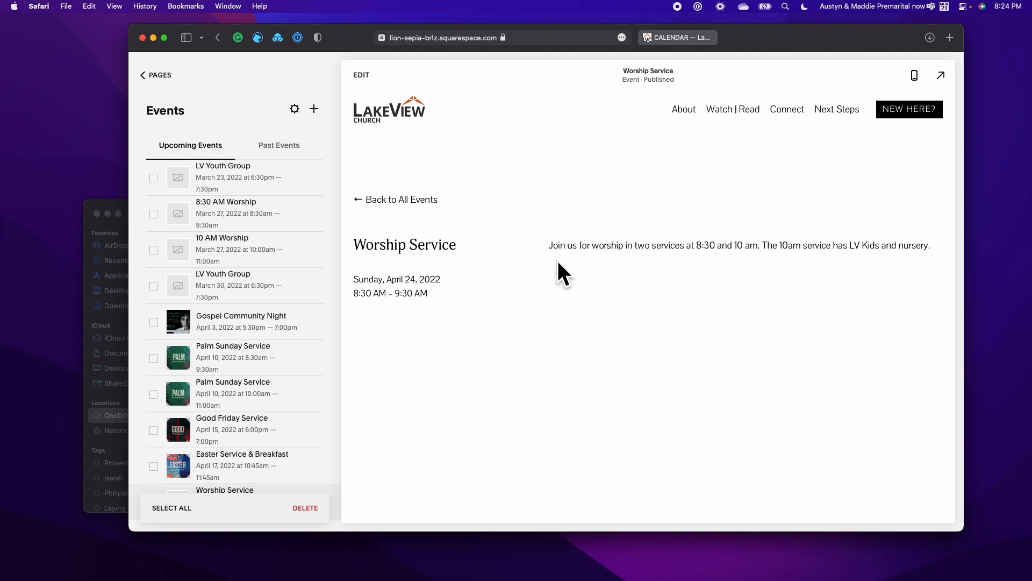
scroll(249, 310, down, 1)
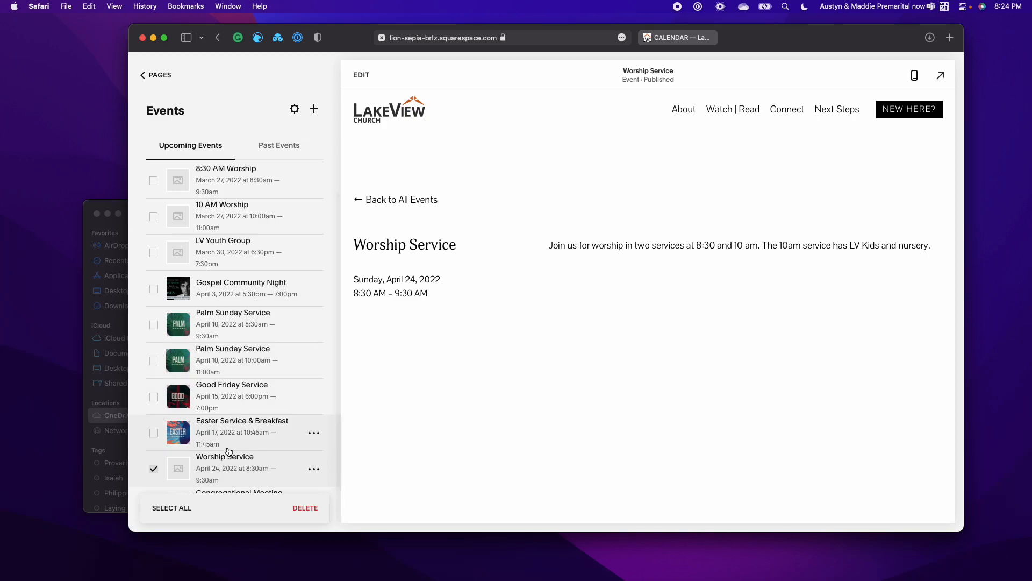
click(155, 470)
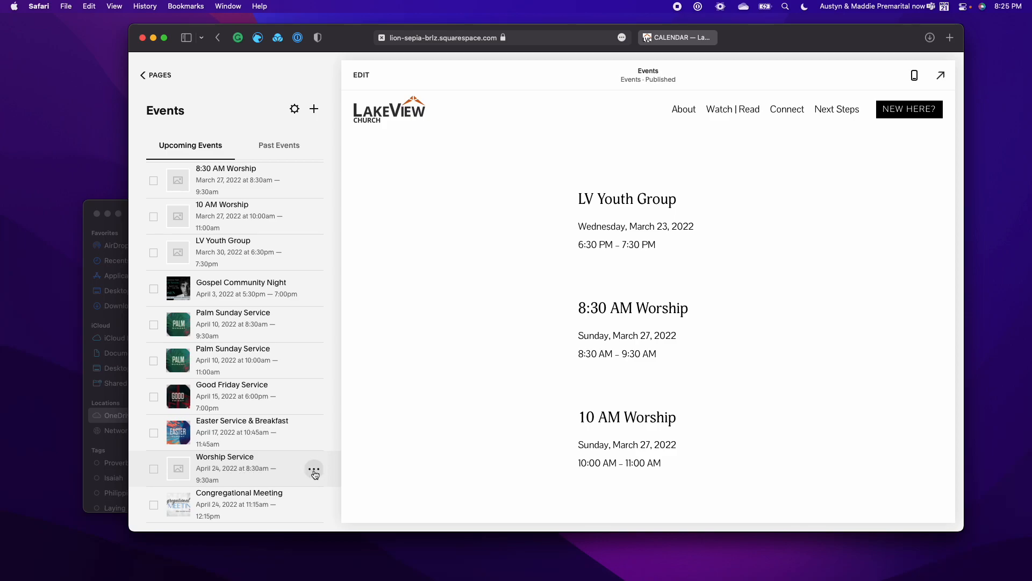
Step: Duplicate the April 24 Worship Service event and open the copy for editing
click(314, 471)
click(322, 412)
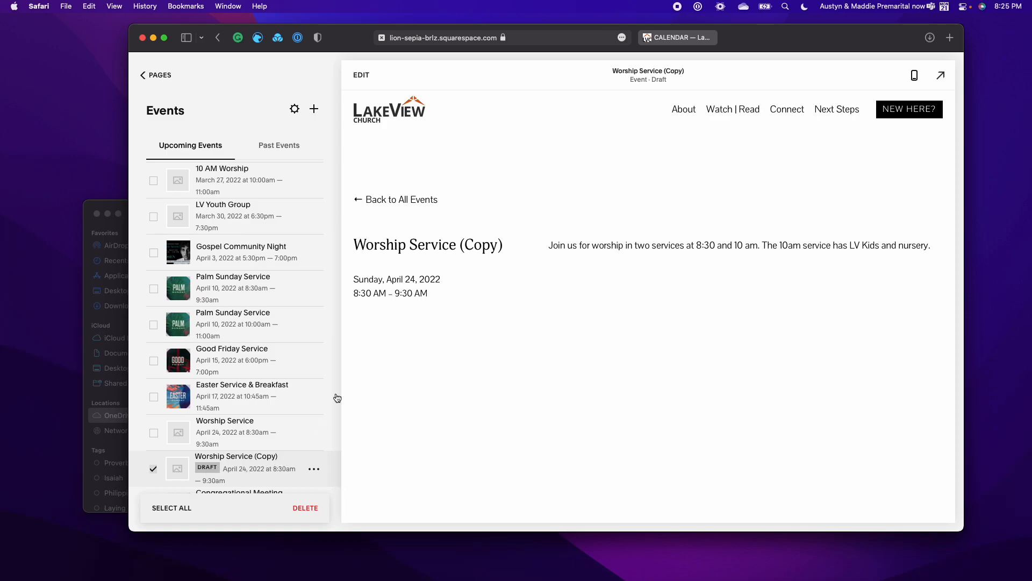
click(361, 75)
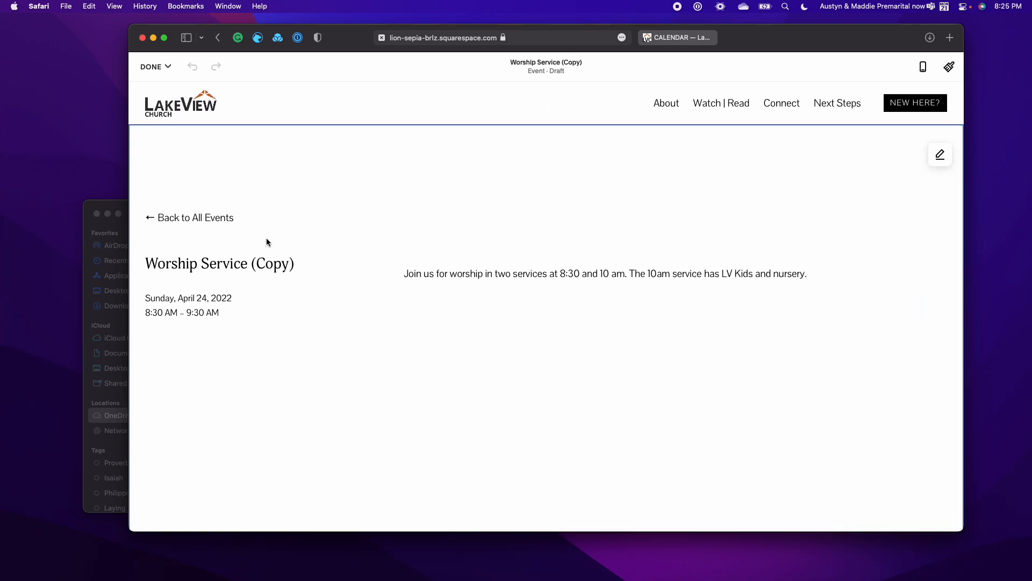
Step: Remove "(Copy)" from the duplicated event's title so that it reads "Worship Service"
key(BackSpace)
key(BackSpace)
key(BackSpace)
key(BackSpace)
key(BackSpace)
key(BackSpace)
Step: Set the duplicated Worship Service event to run from 10:00 AM to 11:00 AM on April 24 and save its settings
click(179, 308)
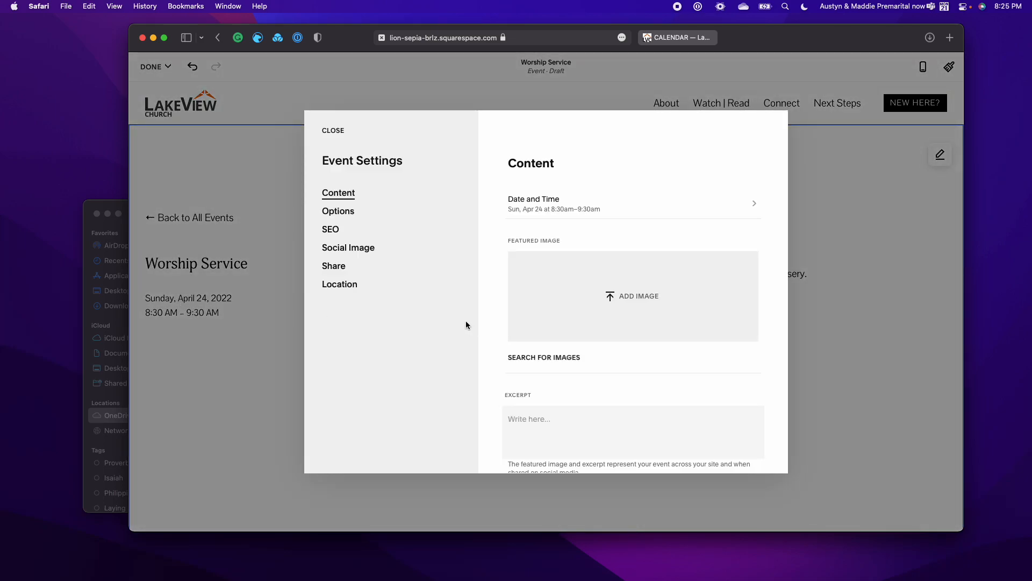
click(544, 207)
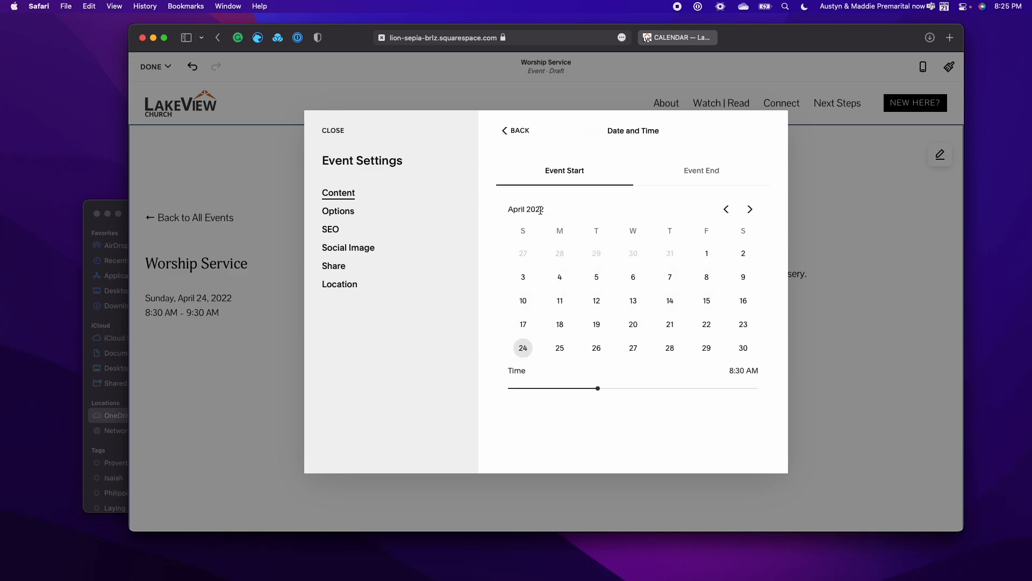
drag(598, 388, 613, 389)
click(703, 182)
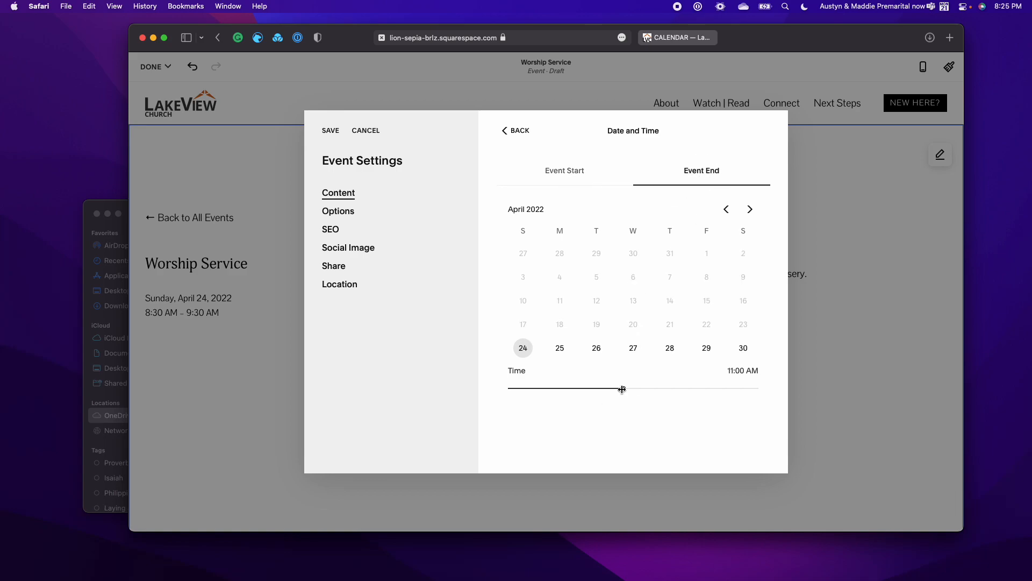
click(330, 131)
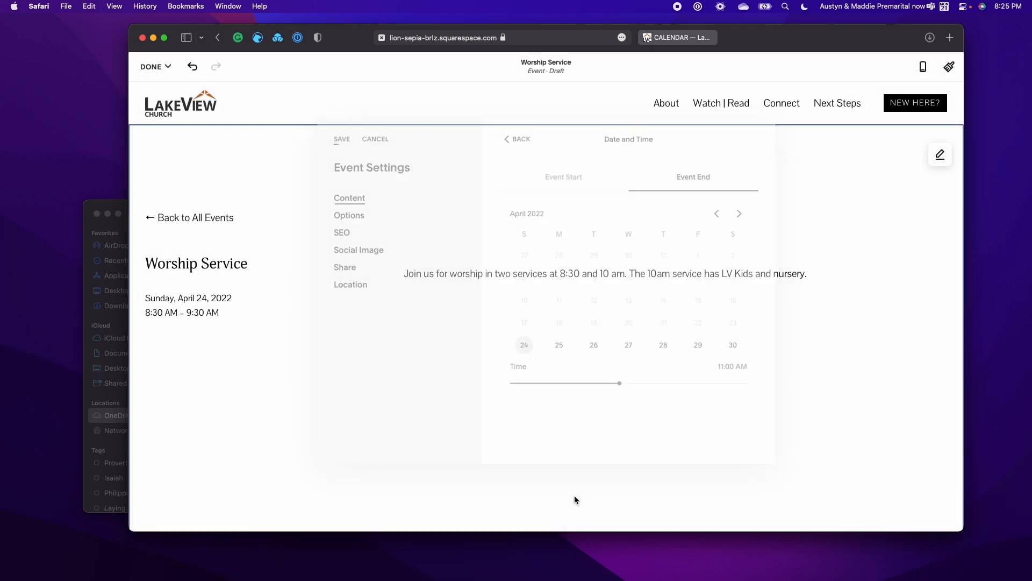
Step: Publish the 10:00 AM Worship Service event, and clear its selection in the upcoming events list
click(155, 66)
click(157, 106)
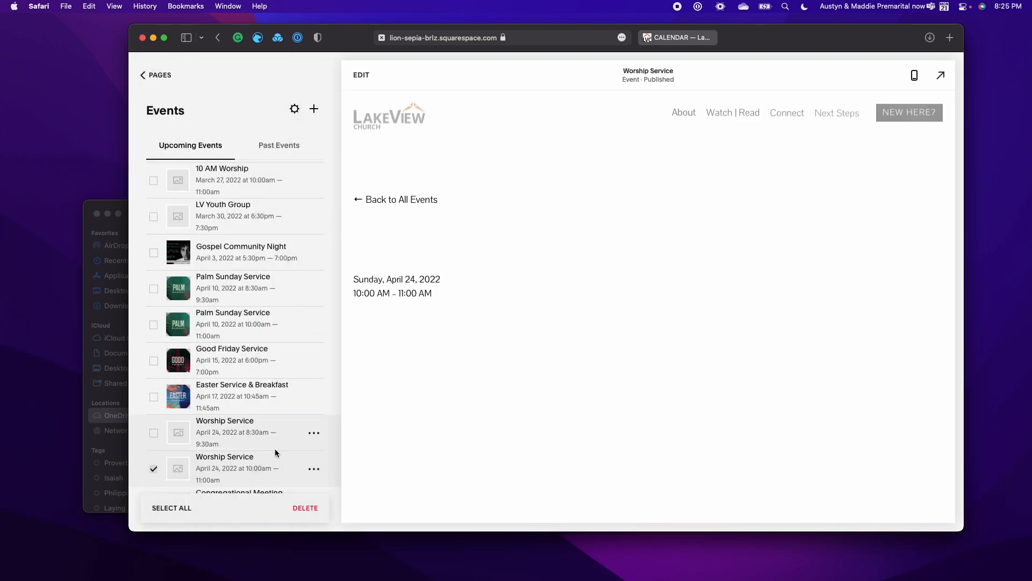
click(153, 469)
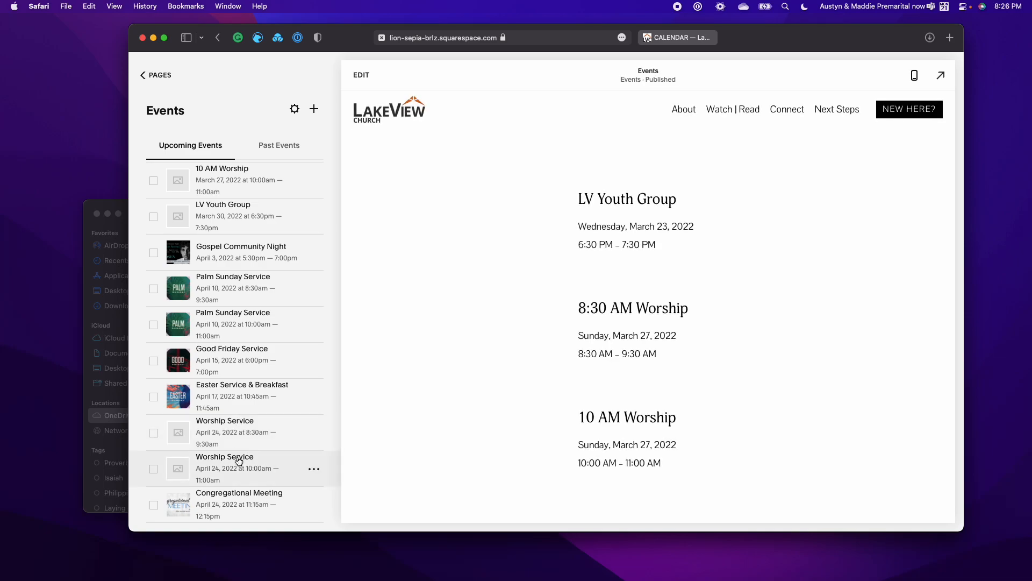
Step: Check the April 2022 calendar on the live lakeviewfree.org site, examining the event details through the April 24 worship services
click(676, 38)
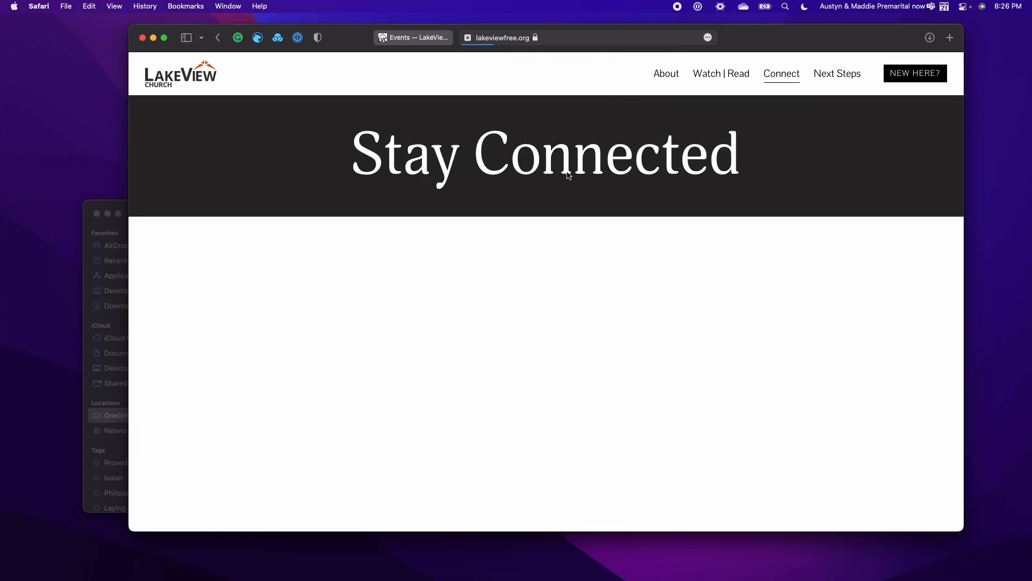
scroll(553, 210, down, 10)
scroll(552, 211, down, 5)
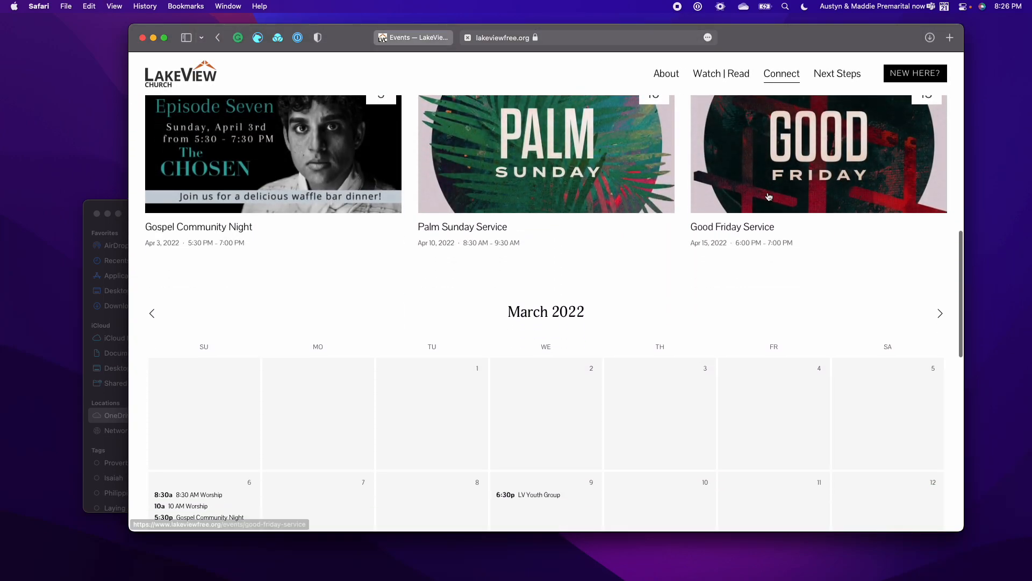
click(940, 250)
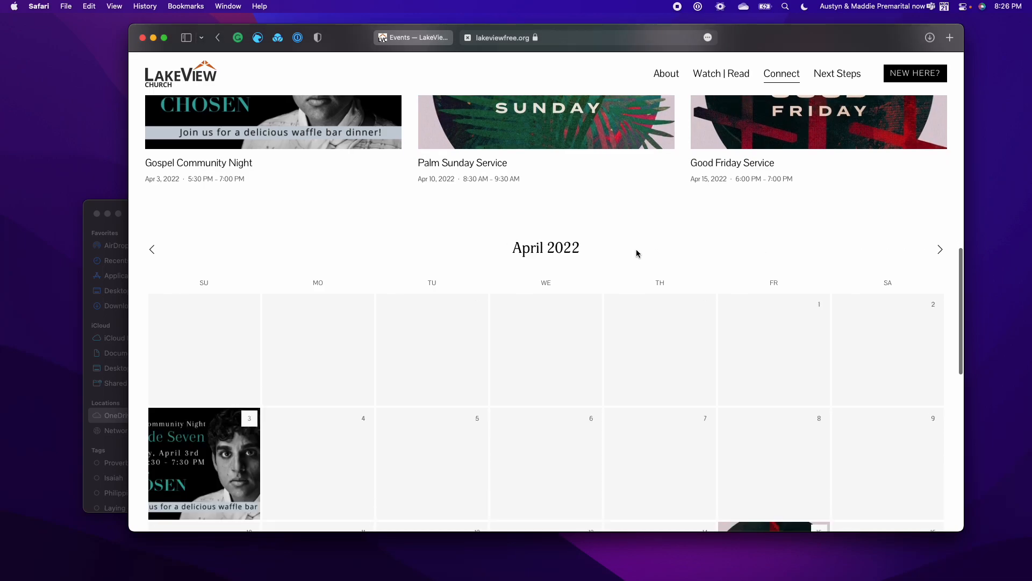
scroll(673, 252, down, 5)
mouse_move(189, 236)
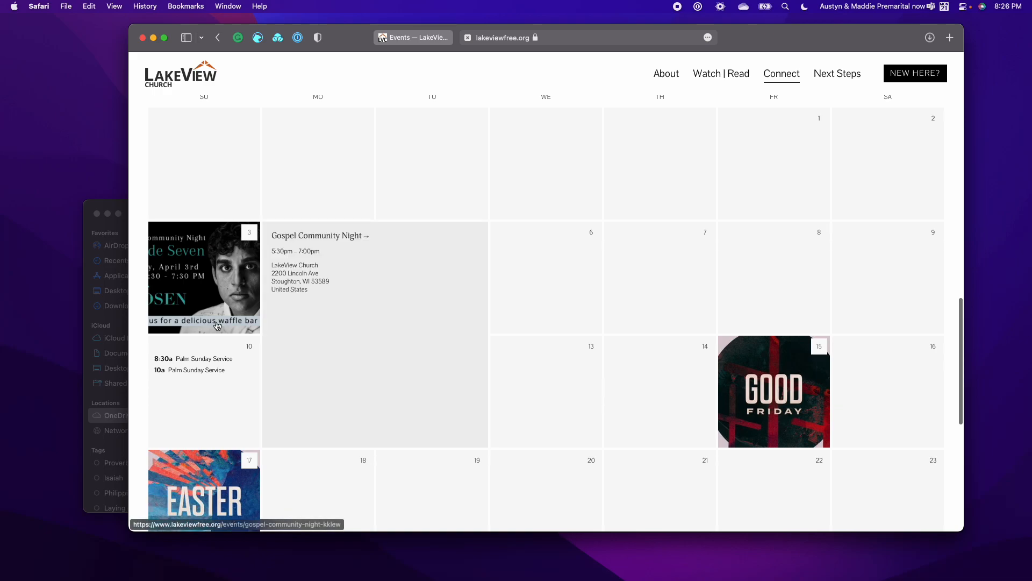
mouse_move(796, 409)
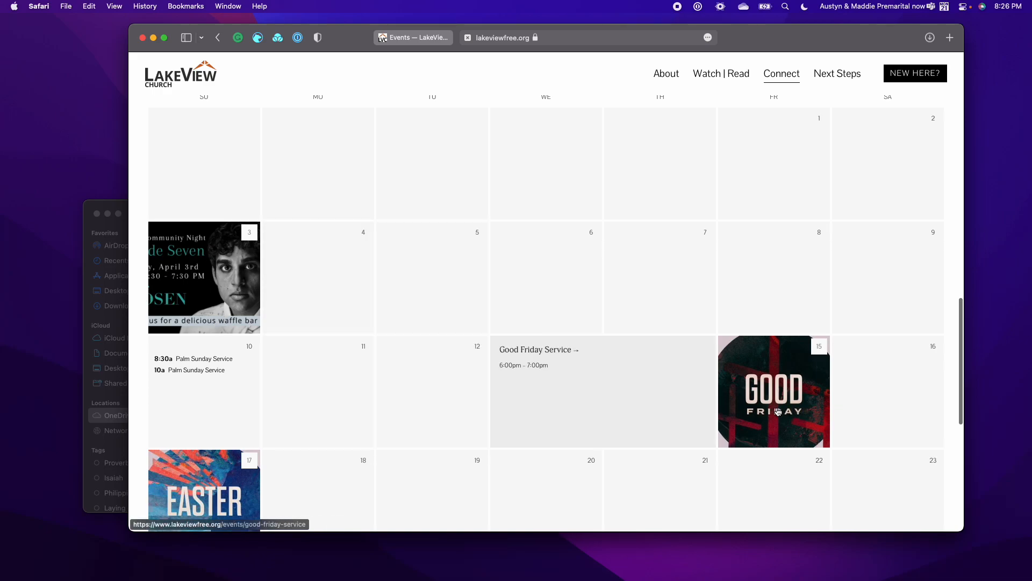
scroll(780, 409, down, 3)
mouse_move(210, 426)
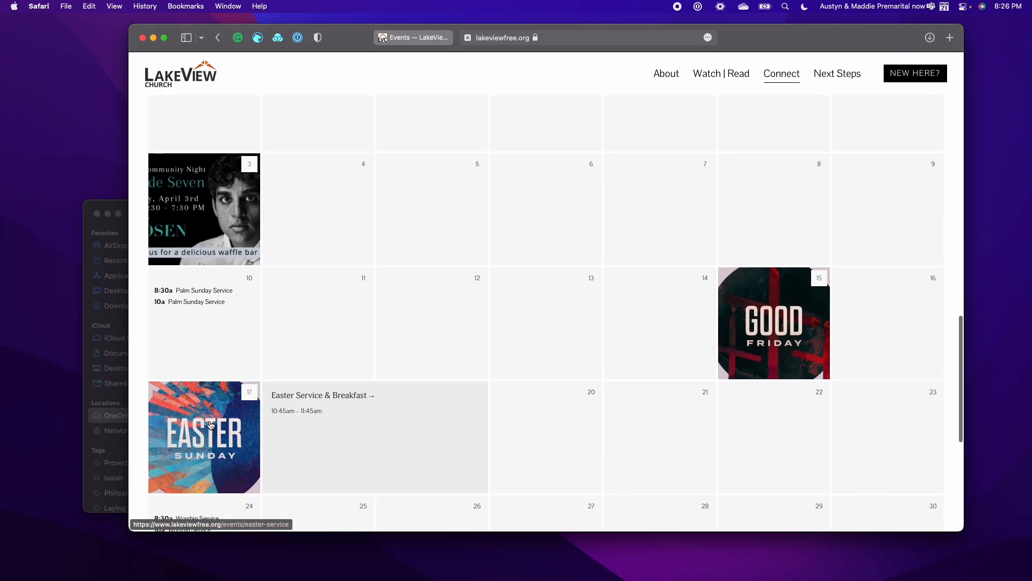
scroll(210, 425, down, 8)
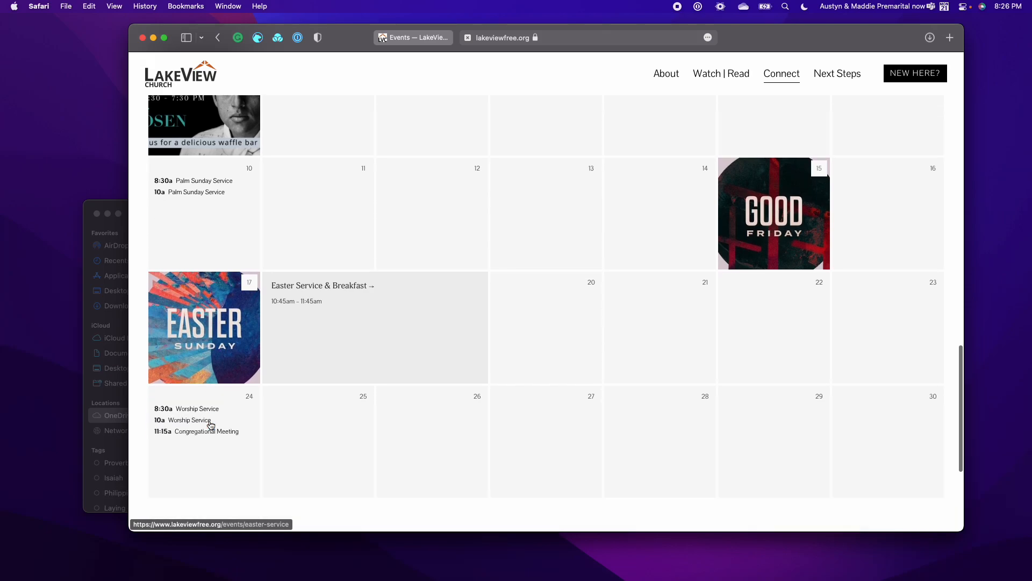
mouse_move(182, 346)
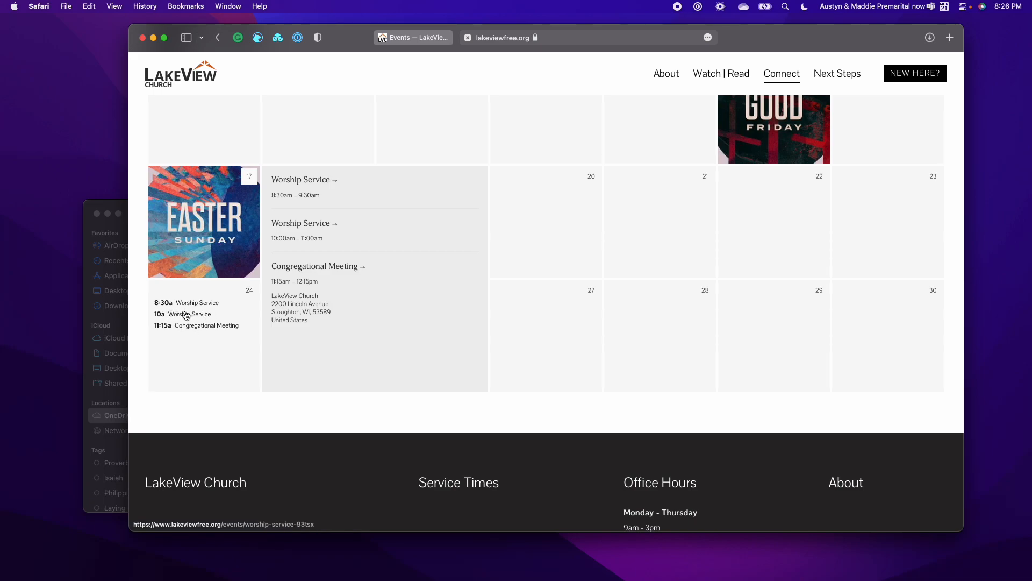
Step: Return to the Squarespace events editor and create a new event titled "Q&A Session"
click(422, 37)
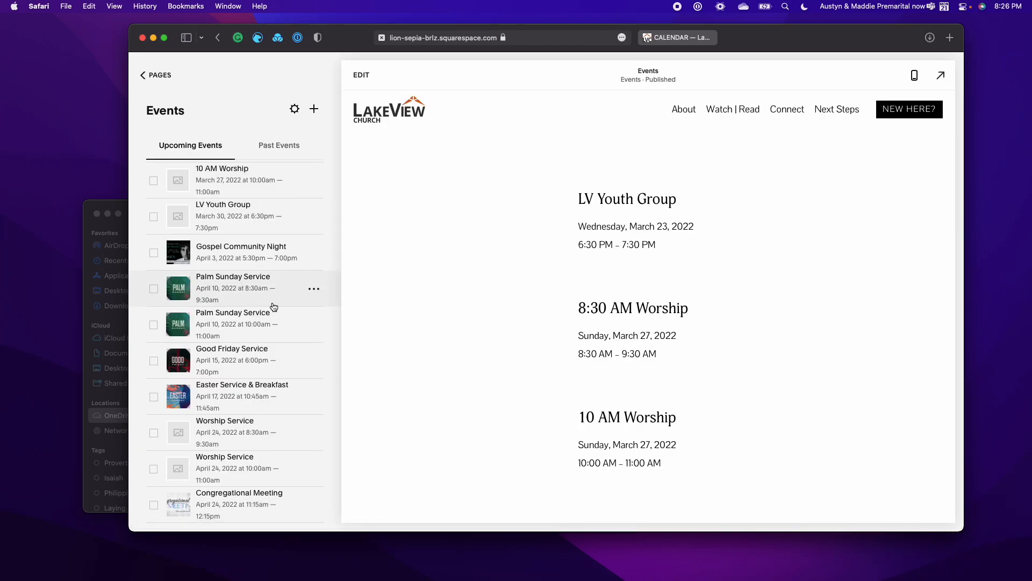
click(314, 110)
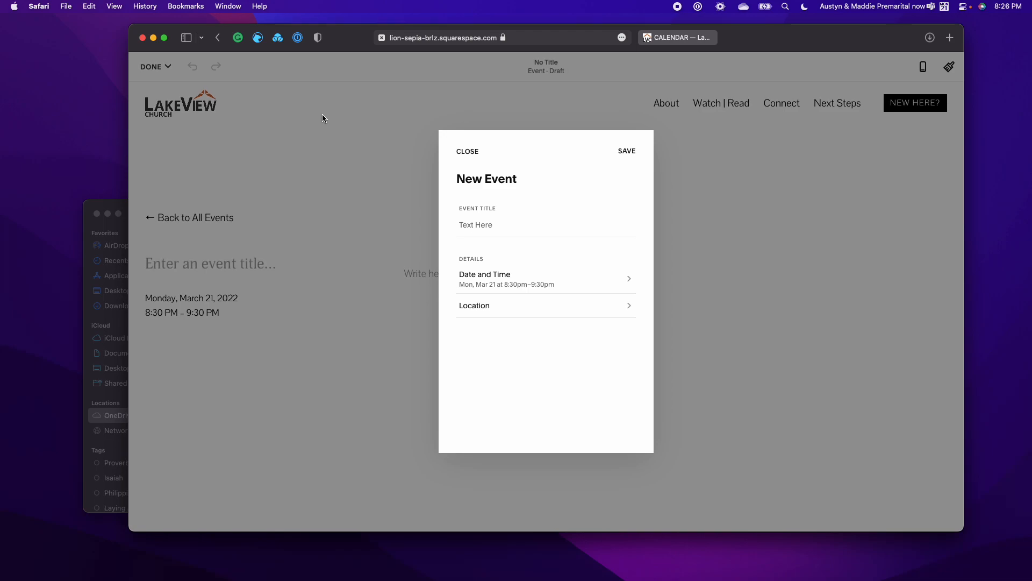
click(490, 226)
text(Q&A Session)
Step: Schedule the new event for April 10, 2022, from 9:35 AM to 10:00 AM, and save its details
click(503, 285)
click(625, 225)
click(469, 316)
drag(602, 404, 529, 405)
click(588, 192)
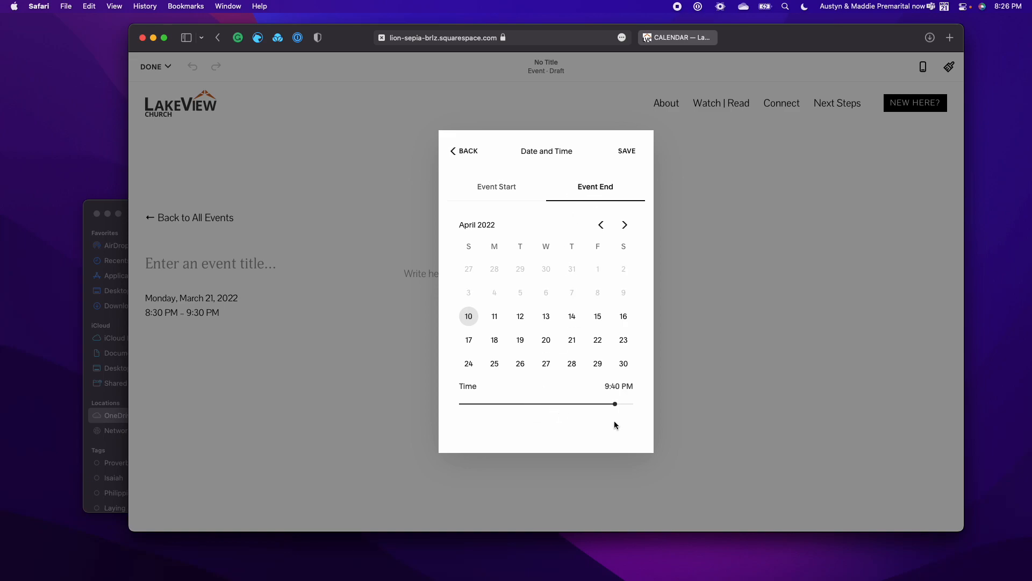
drag(615, 404, 534, 412)
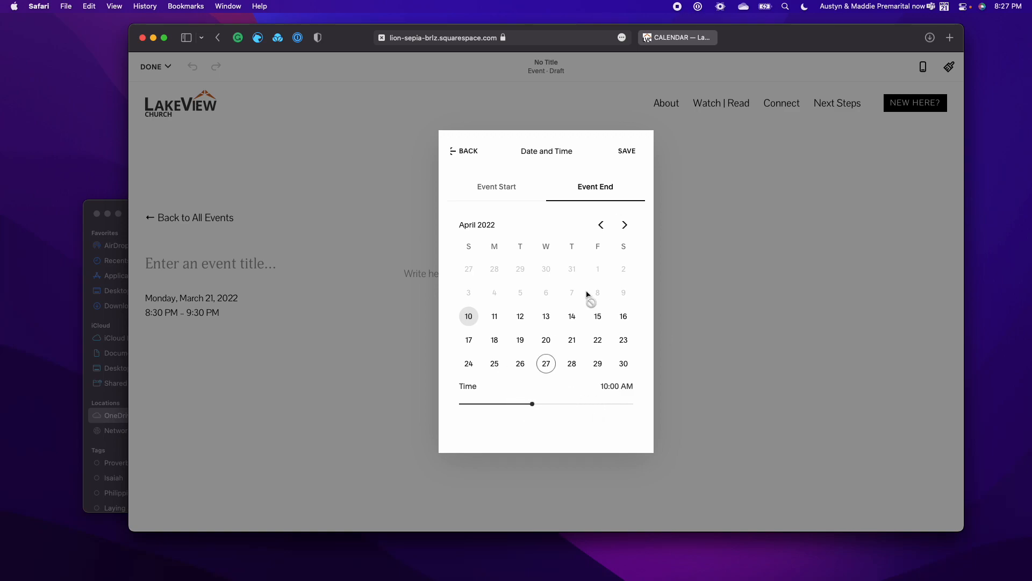
click(627, 153)
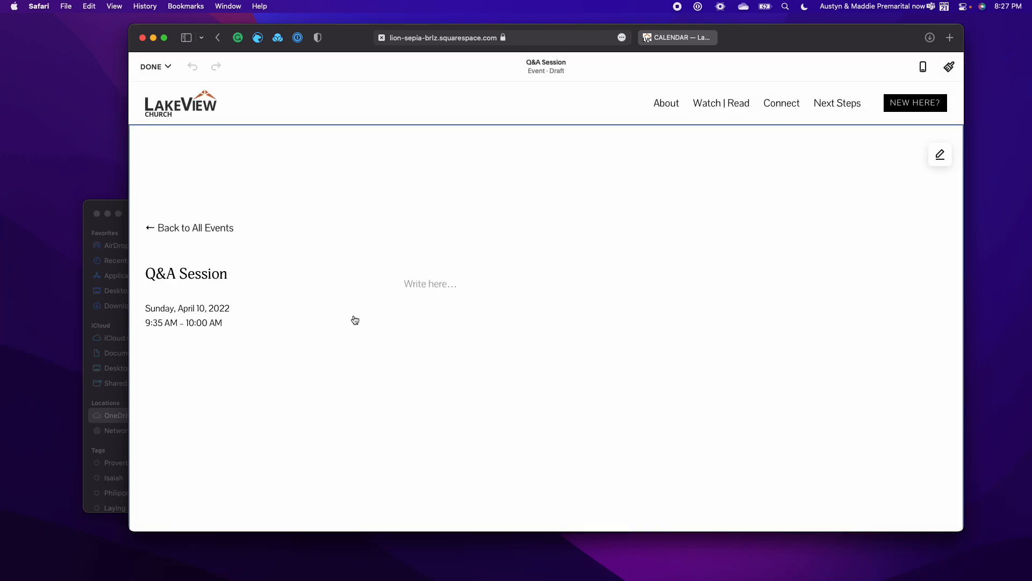
Step: Write the description "Join us in Room 113 for Q&A about the proposed budget for the next fiscal year, as well as questions for Overseer nominees."
click(437, 284)
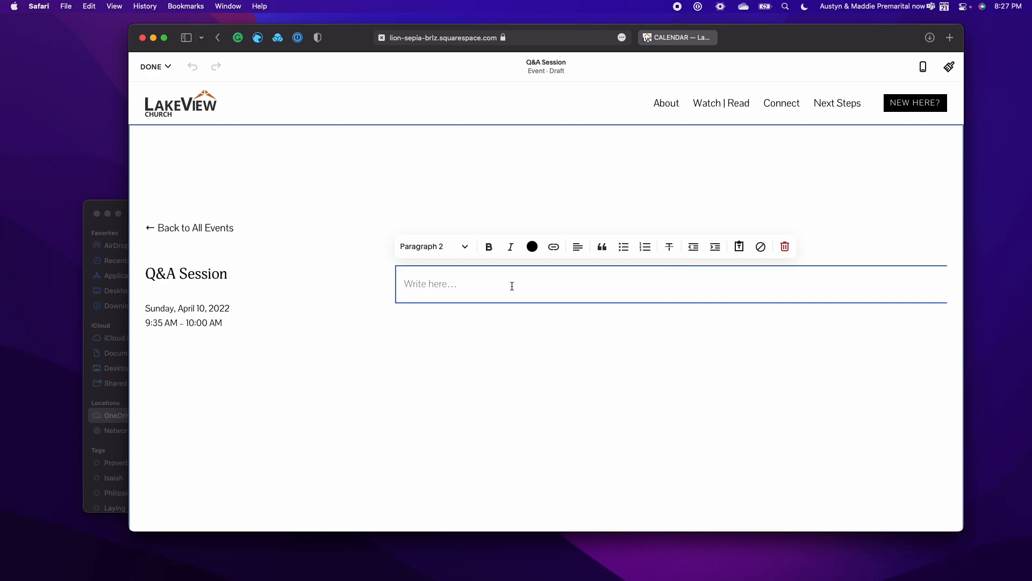
text(Join us in Room 113 for)
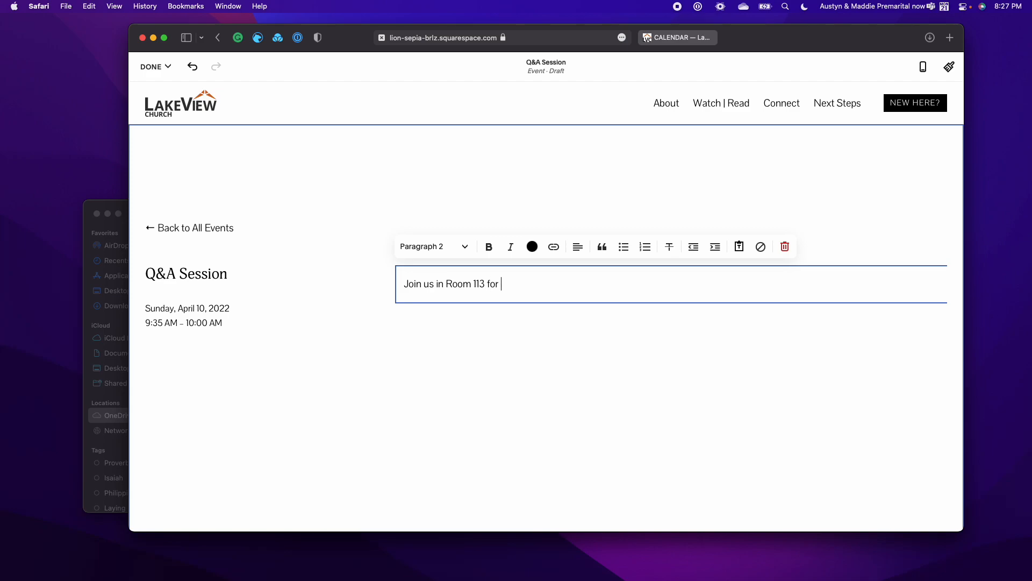
text(about the propose)
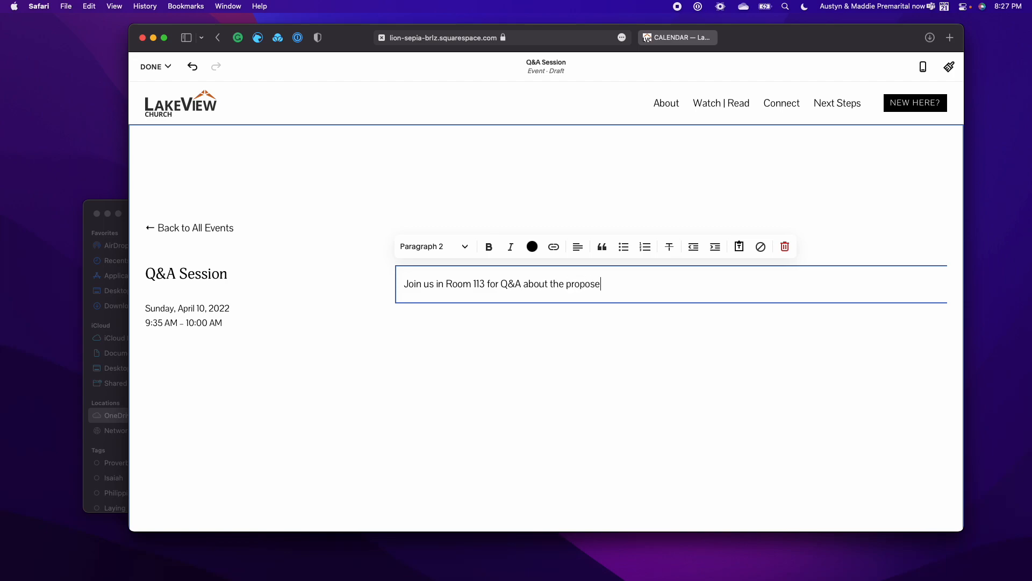
key(BackSpace)
key(BackSpace)
text(dget for the next fisc)
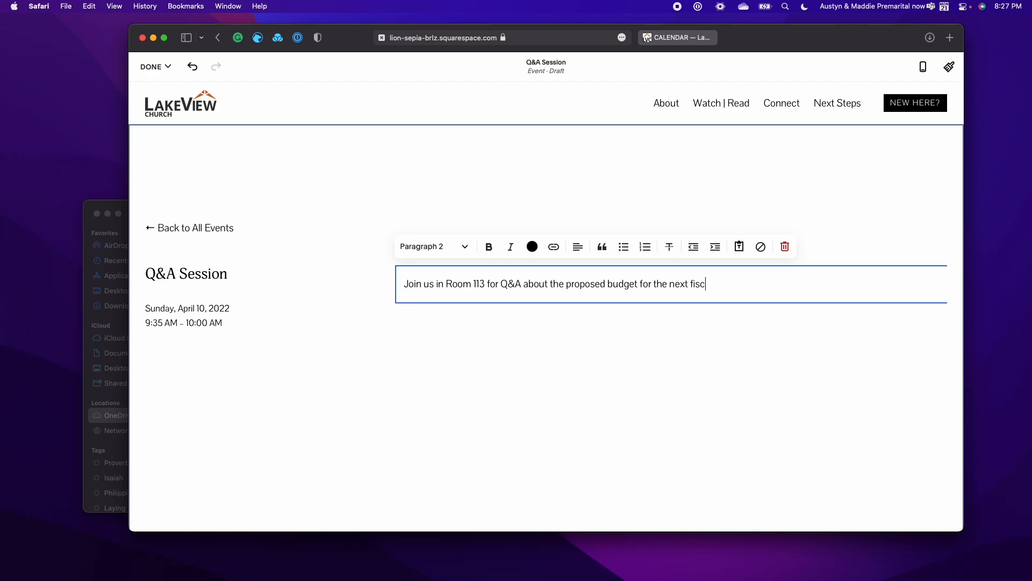
text(al year, as well as questions for Overseer)
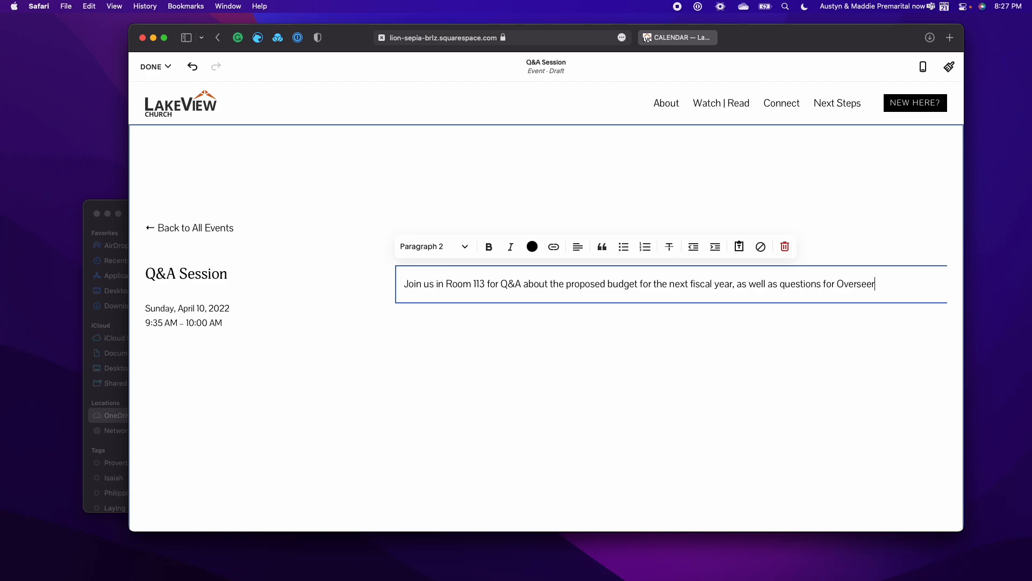
text( nominee)
Step: Finish the event description with the sentence "The Q&A session will happen between worship services."
text(s. The Q)
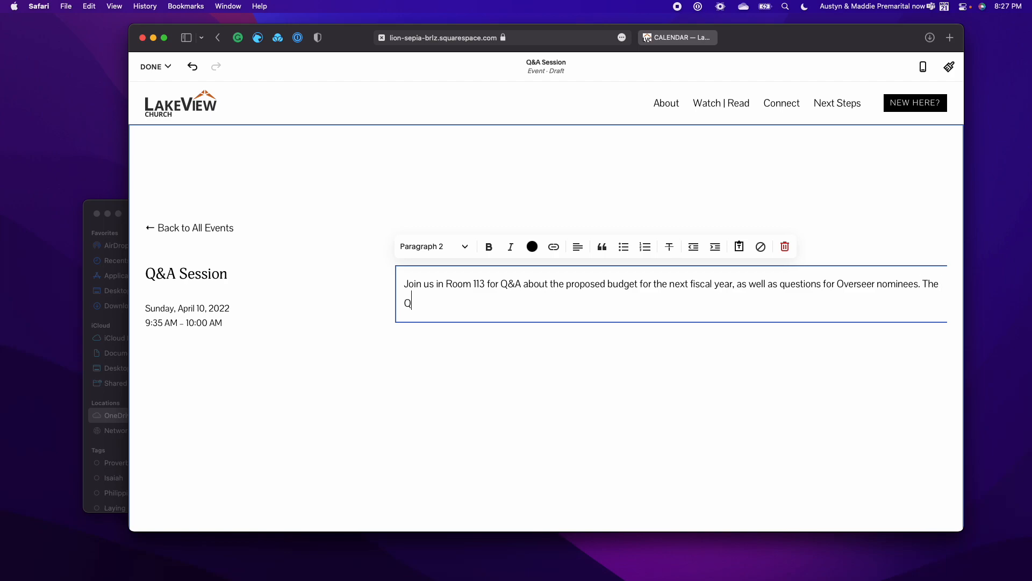
text(&A session will happen between worship services.)
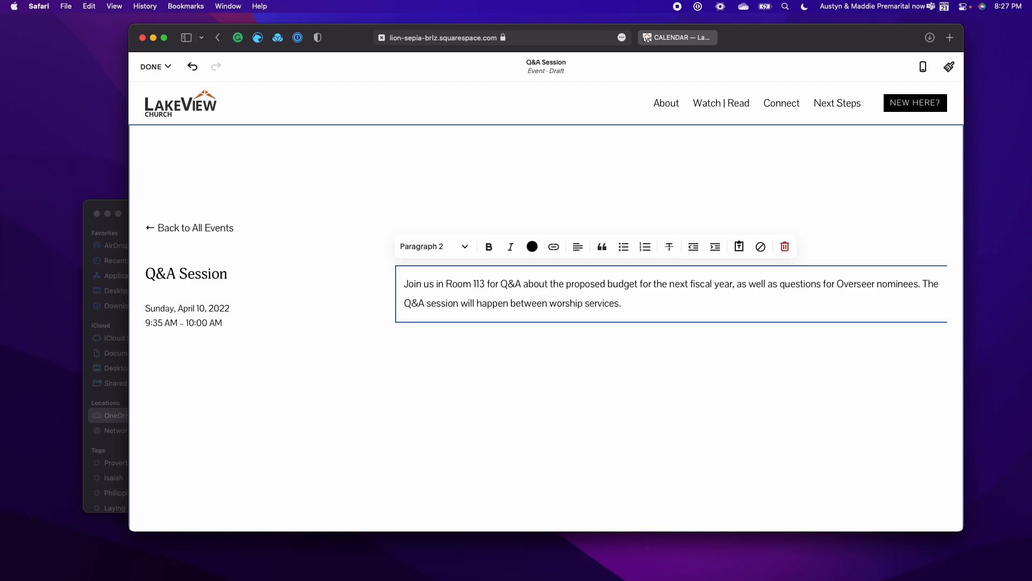
click(557, 414)
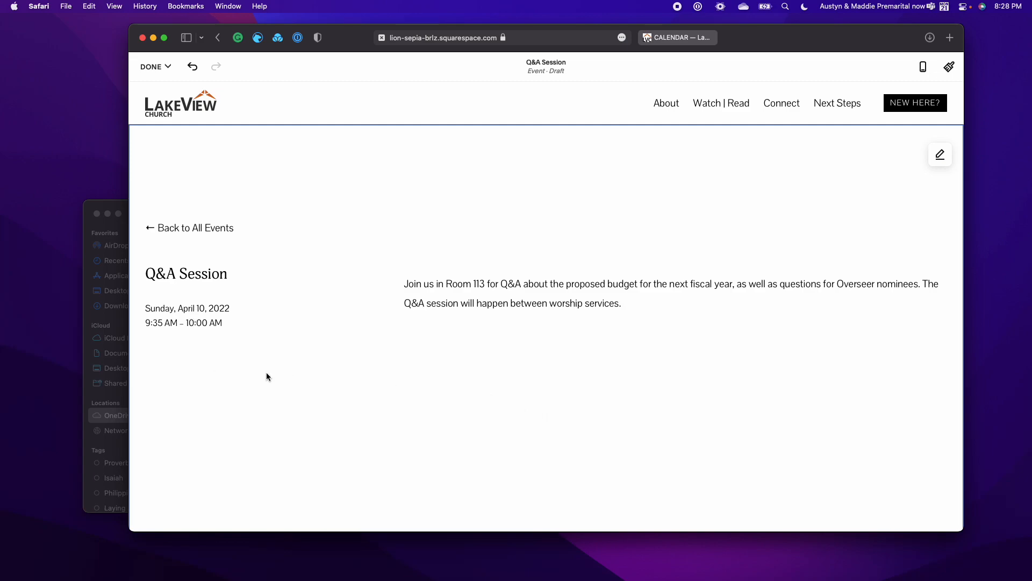
Step: Upload 2022.Q-A.png from OneDrive's LV Media/All-Church Events/Congregational Meetings/Budget Q&A folder as the Q&A Session's featured image, and save the event settings
click(189, 314)
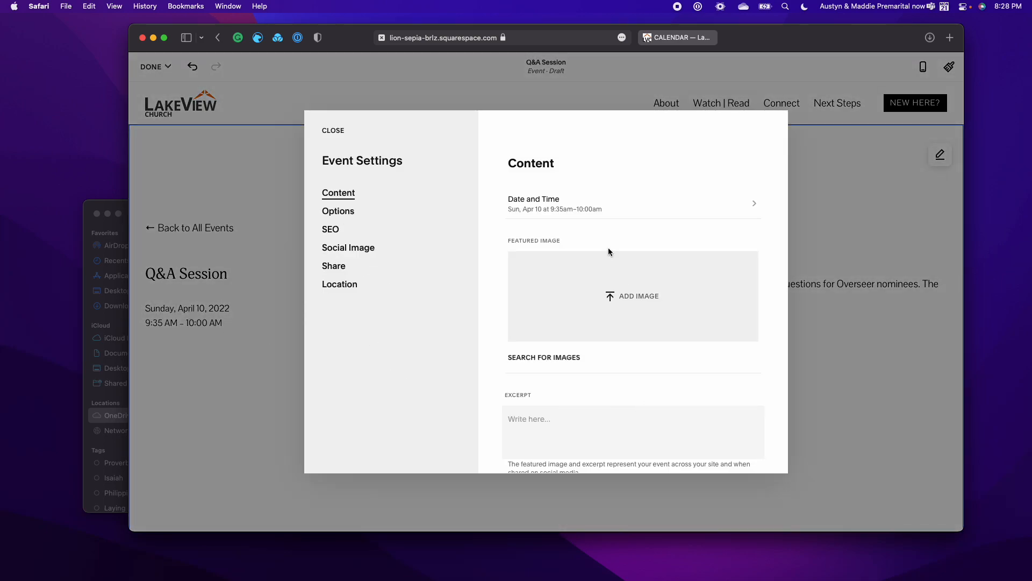
click(619, 302)
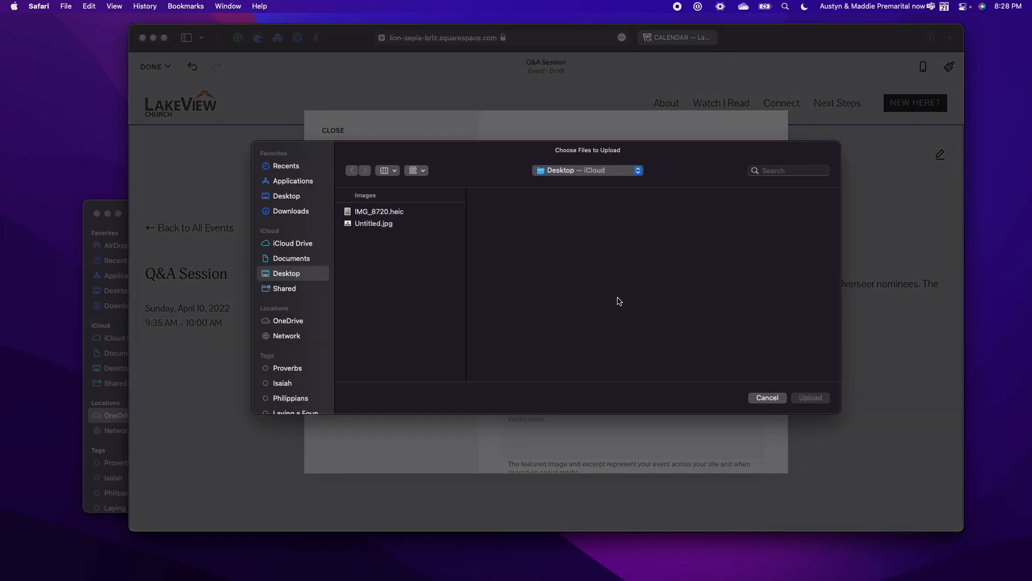
click(287, 321)
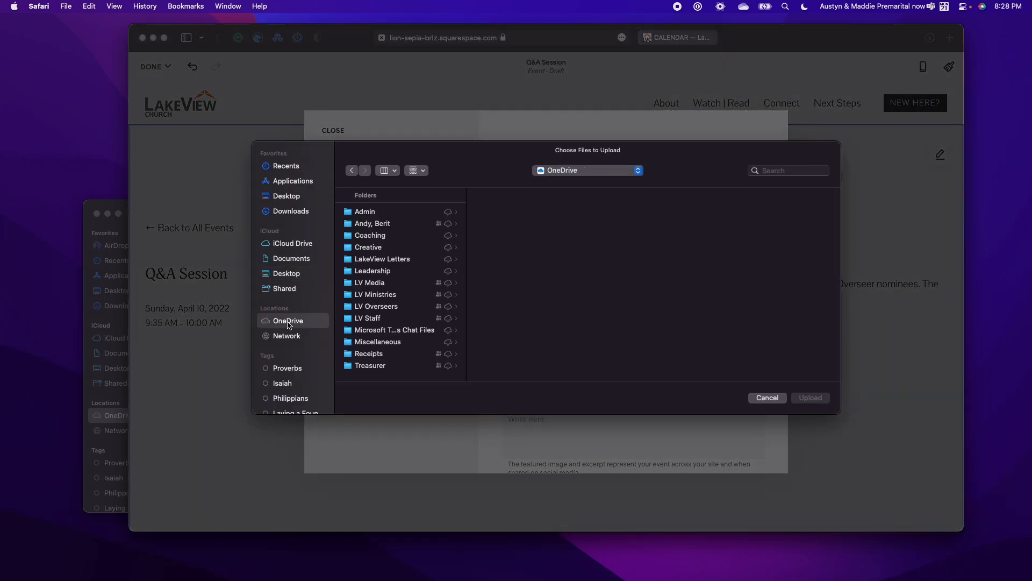
click(374, 285)
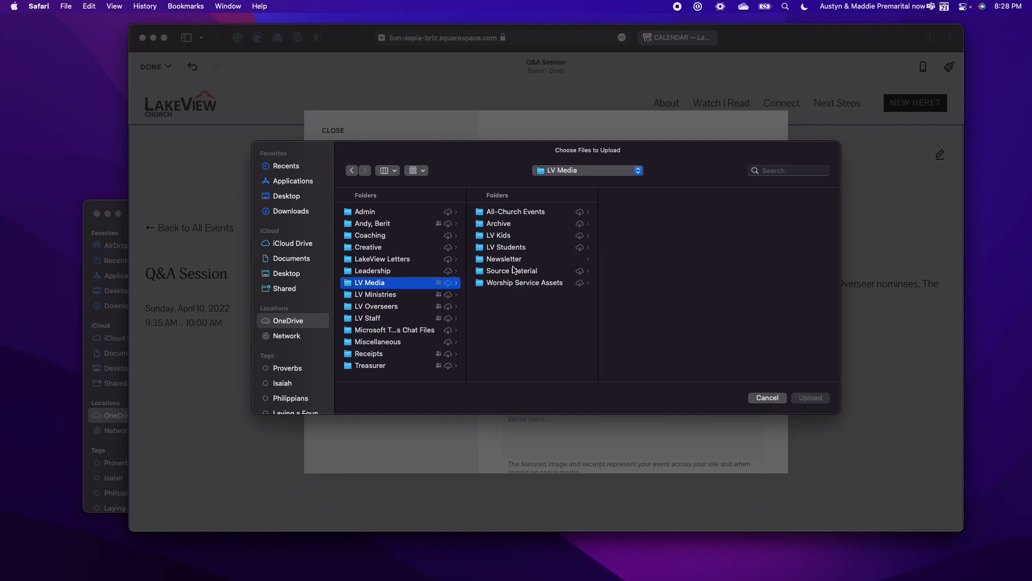
click(512, 212)
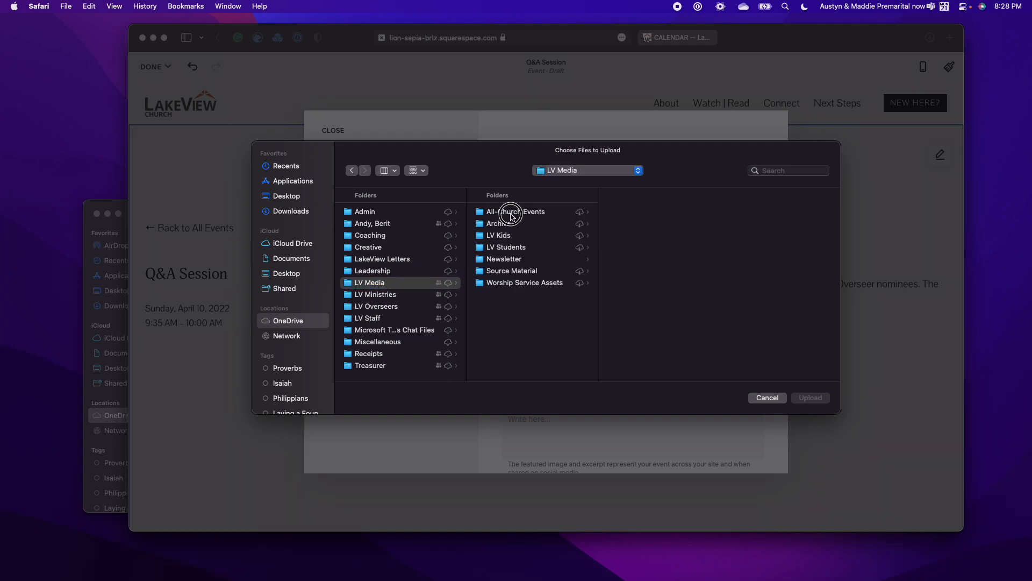
click(659, 247)
click(752, 226)
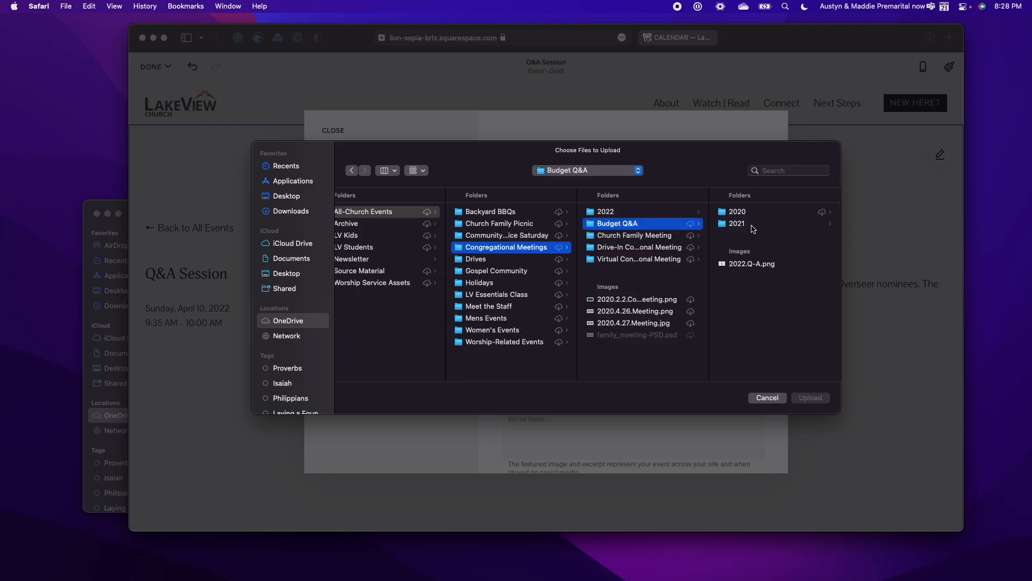
click(743, 263)
click(811, 399)
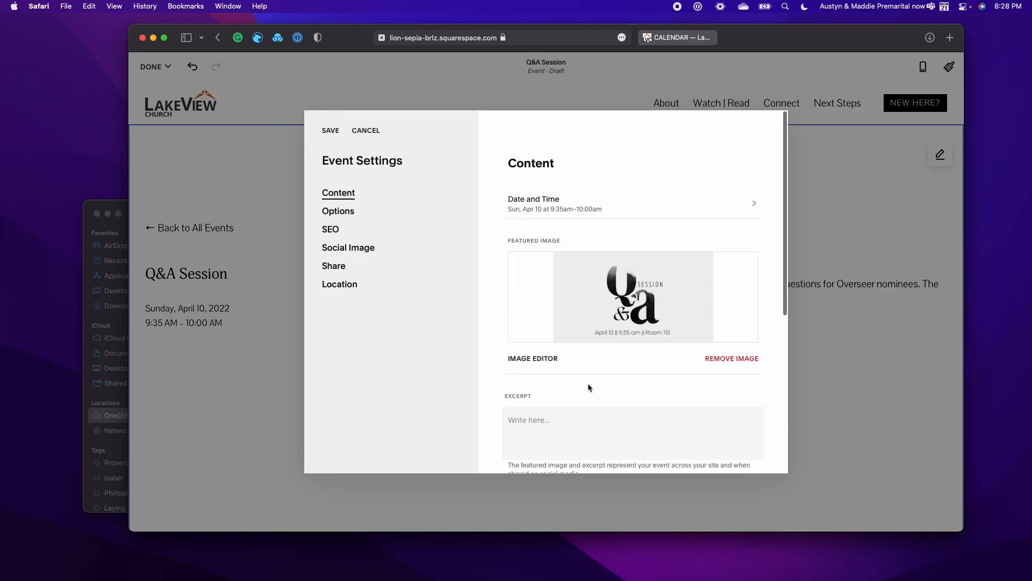
scroll(588, 385, down, 1)
click(330, 131)
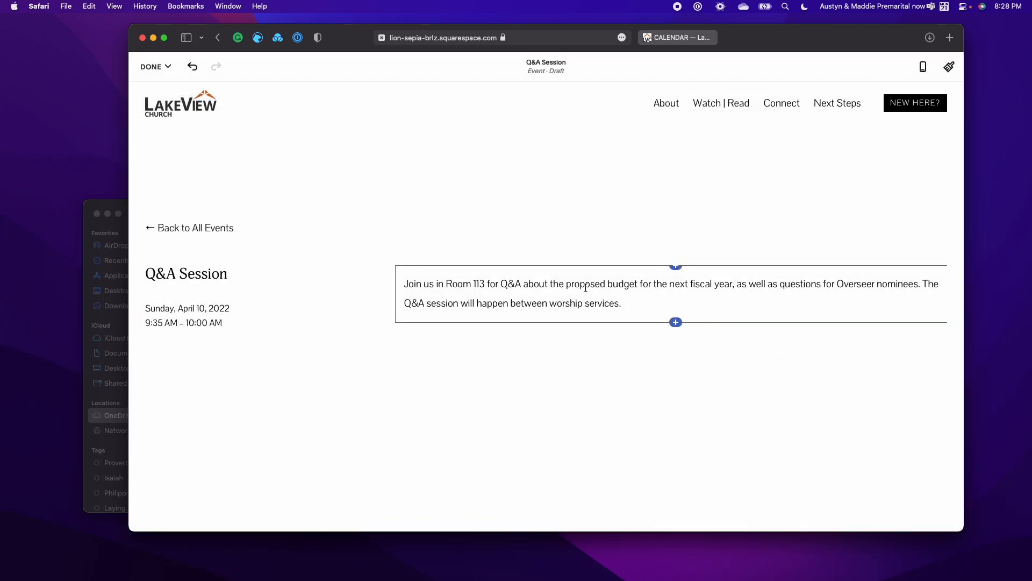
Step: Copy the Q&A Session's full description into the excerpt in its event settings
double_click(584, 289)
triple_click(585, 287)
key(super+c)
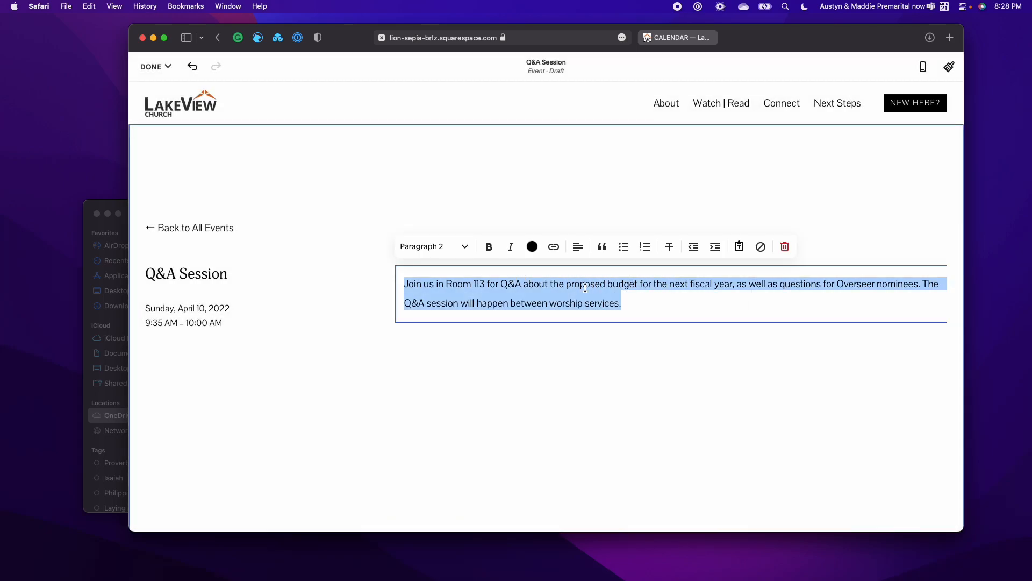
click(525, 466)
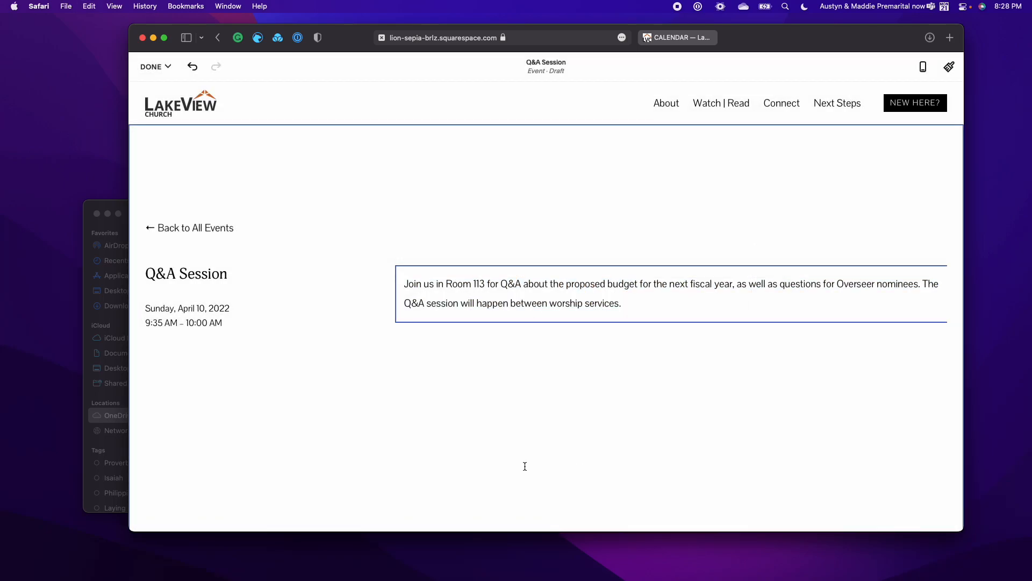
click(195, 311)
scroll(586, 411, down, 4)
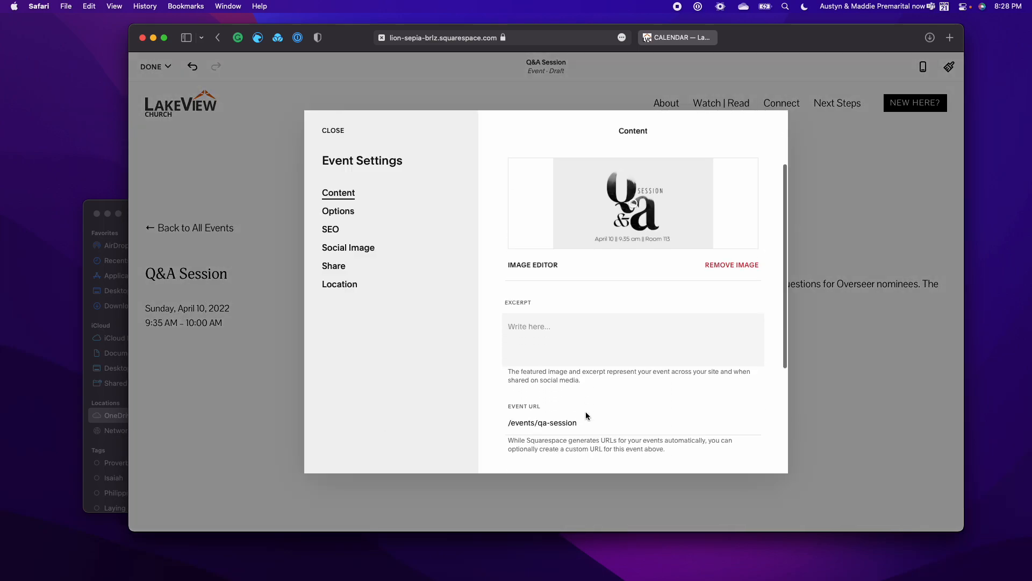
click(557, 328)
key(super+v)
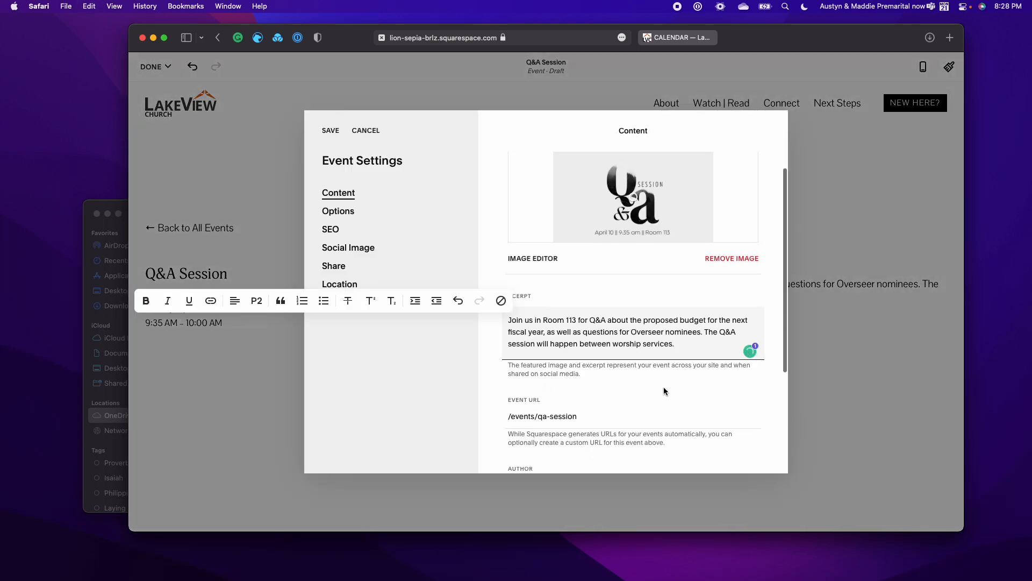
scroll(591, 392, down, 3)
scroll(591, 396, down, 3)
scroll(592, 393, up, 10)
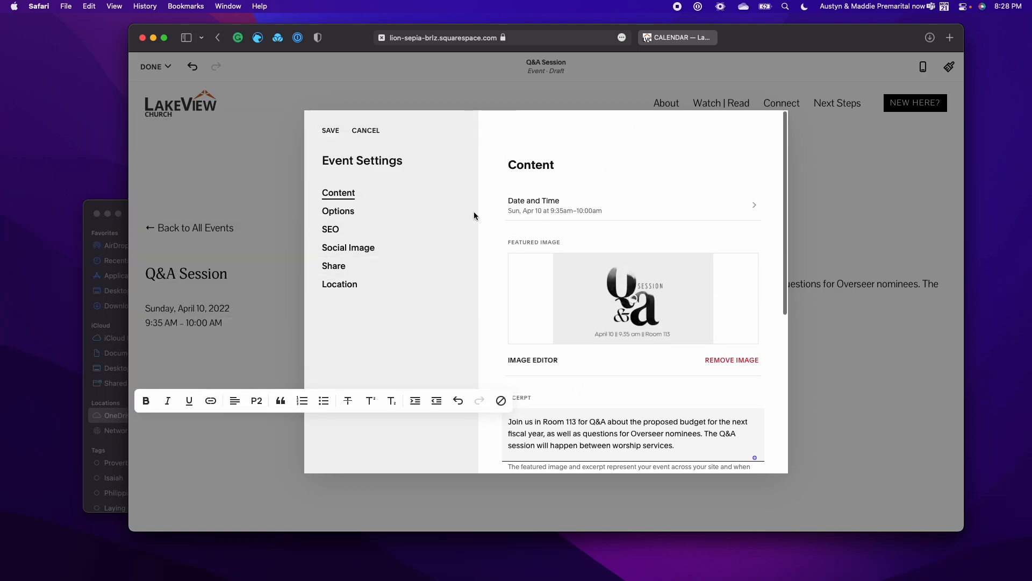
click(587, 387)
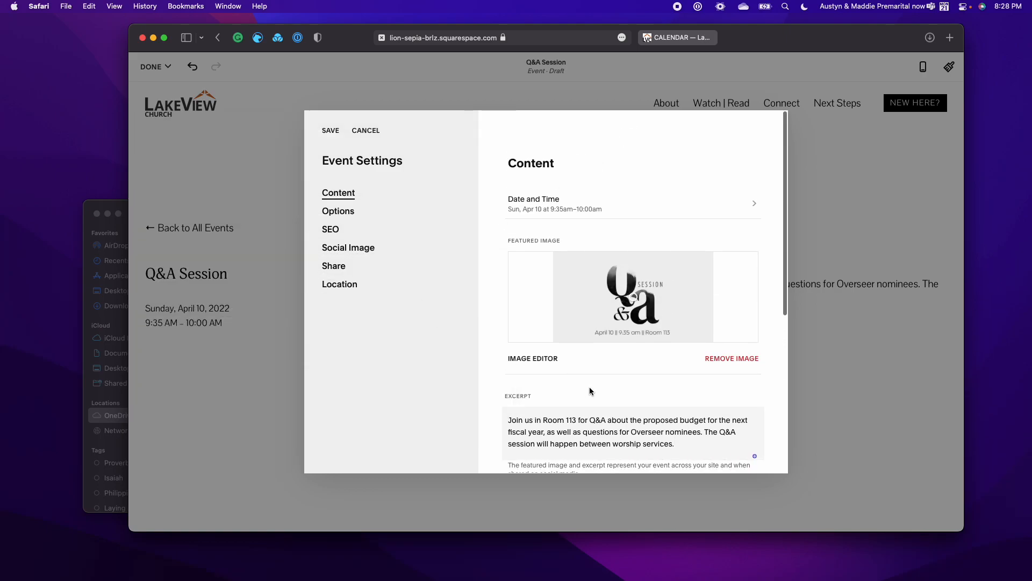
scroll(589, 386, down, 5)
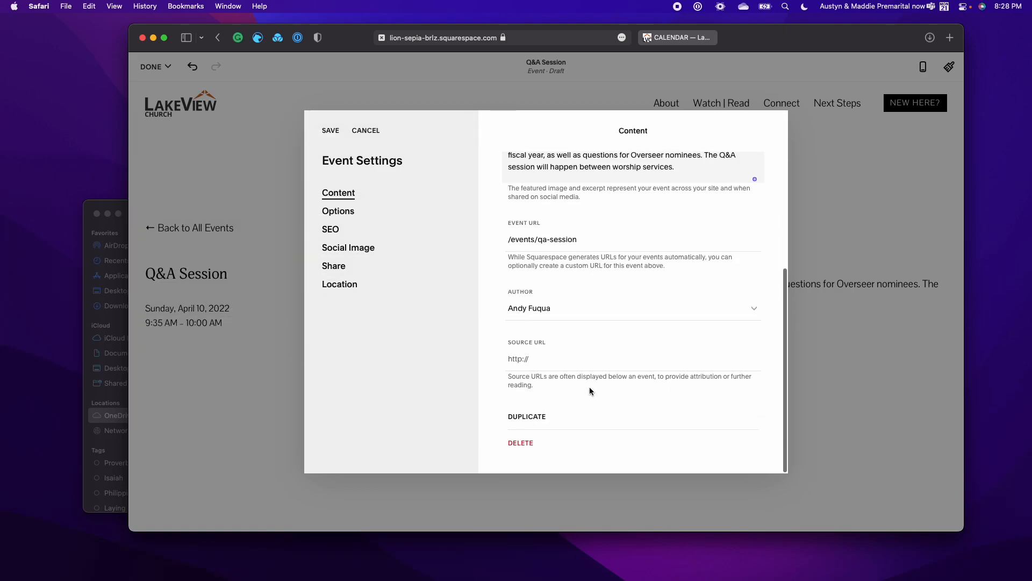
Step: Mark the Q&A Session as a featured event, save the event settings, and publish the event
click(339, 212)
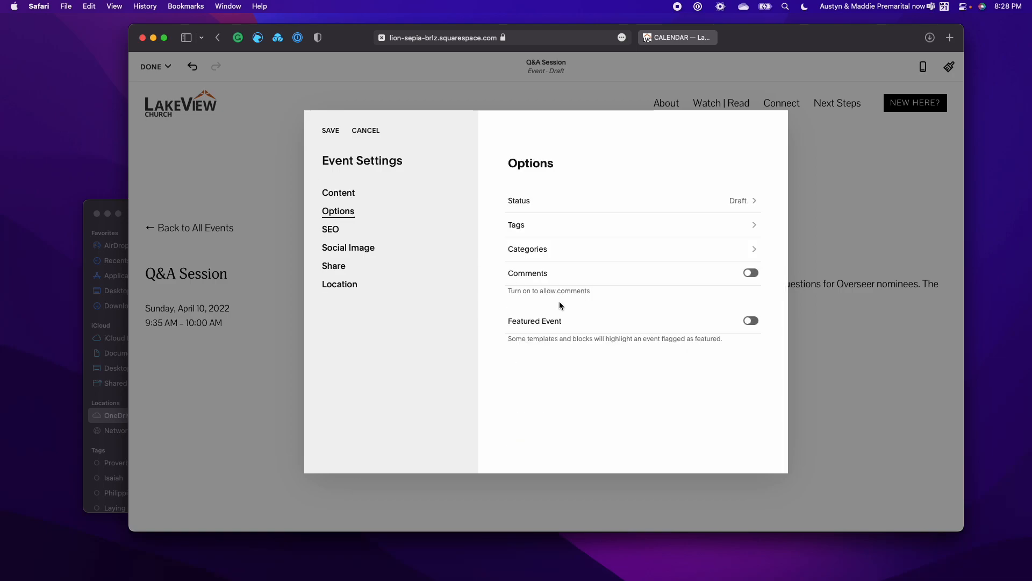
click(755, 323)
click(330, 131)
click(155, 66)
click(151, 103)
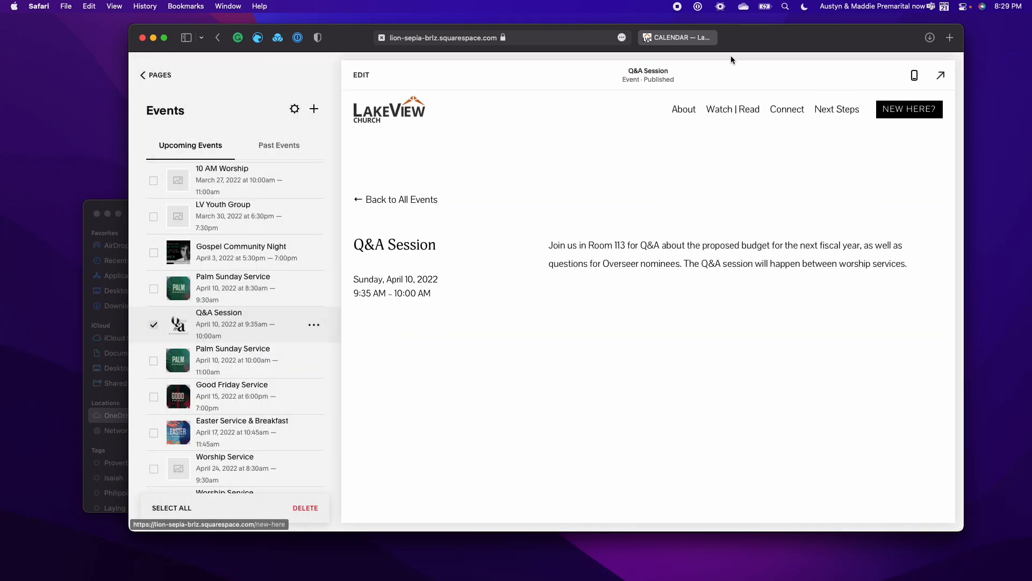
Step: Switch to the live lakeviewfree.org page and look through both sets of events in the Featured Events carousel
click(680, 39)
scroll(517, 175, up, 15)
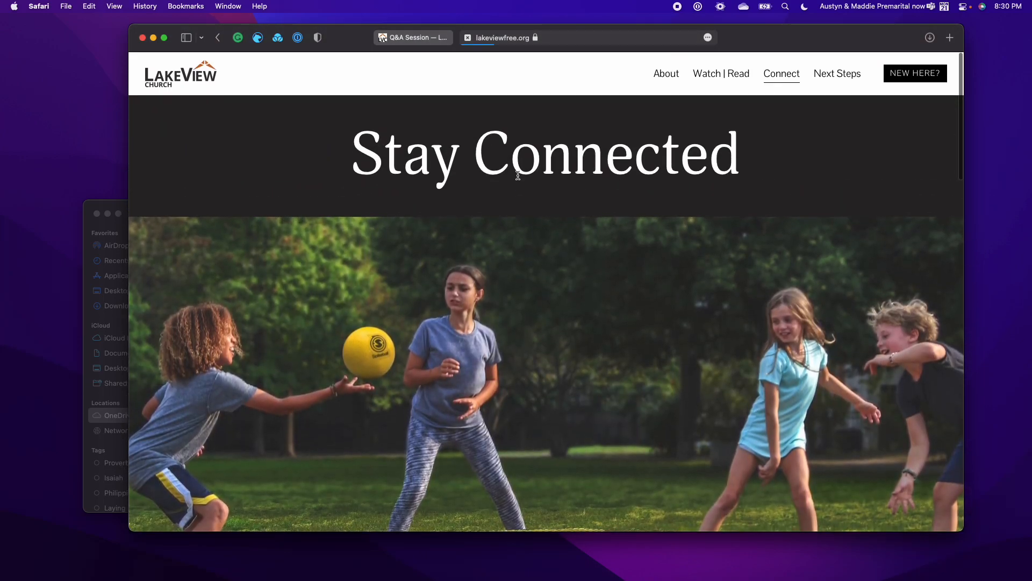
scroll(518, 175, down, 10)
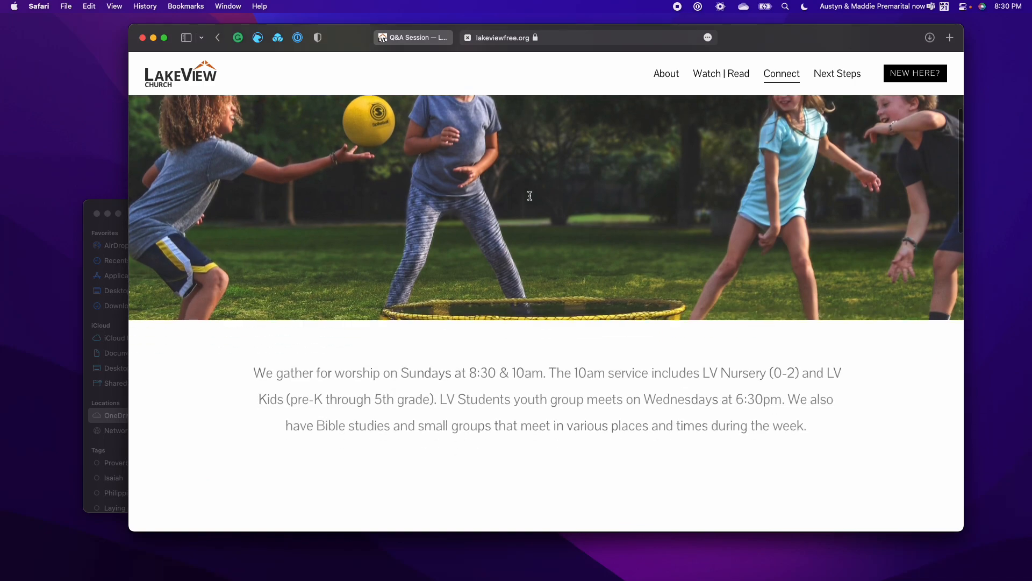
scroll(529, 195, down, 3)
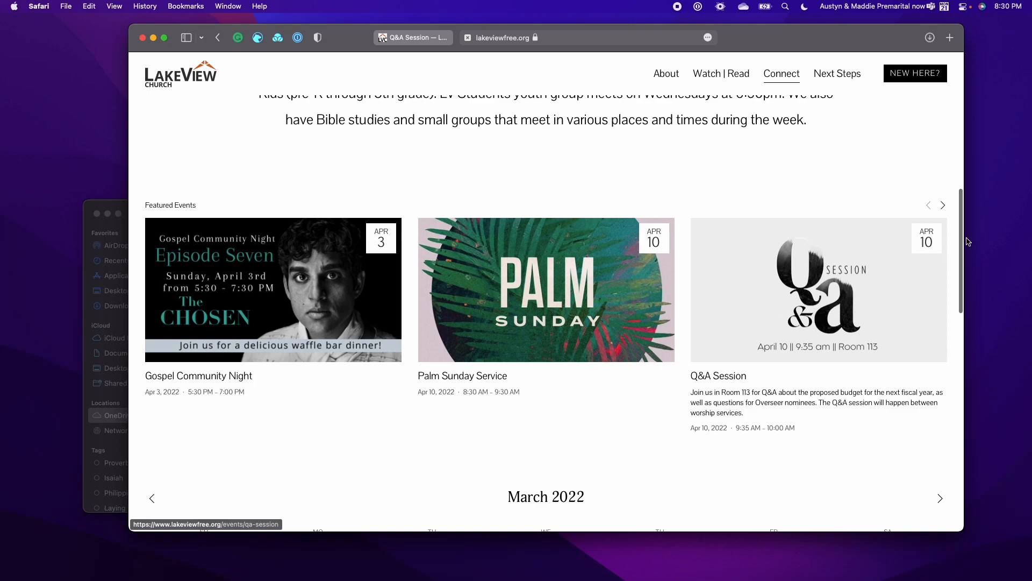
click(942, 206)
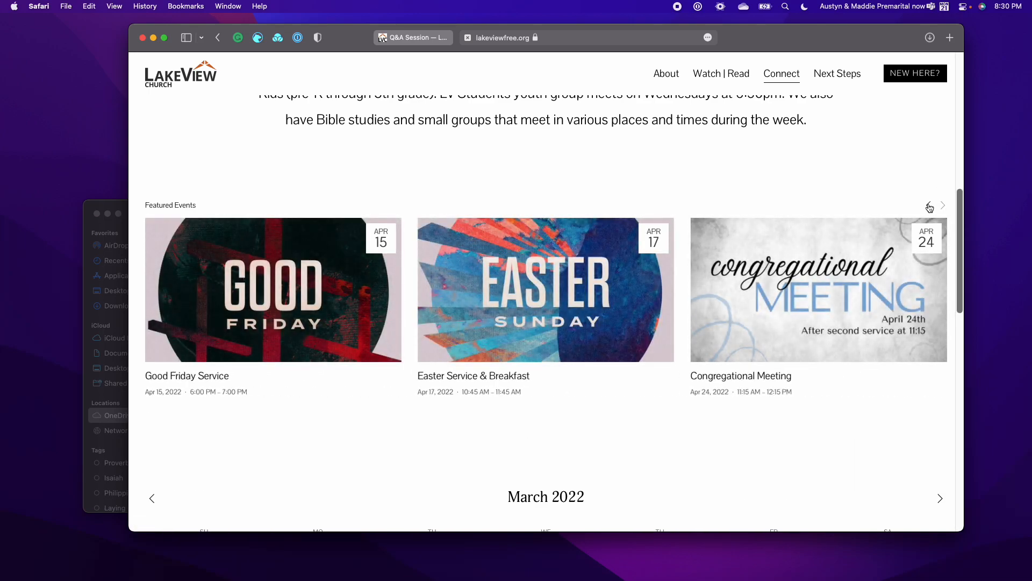
click(929, 206)
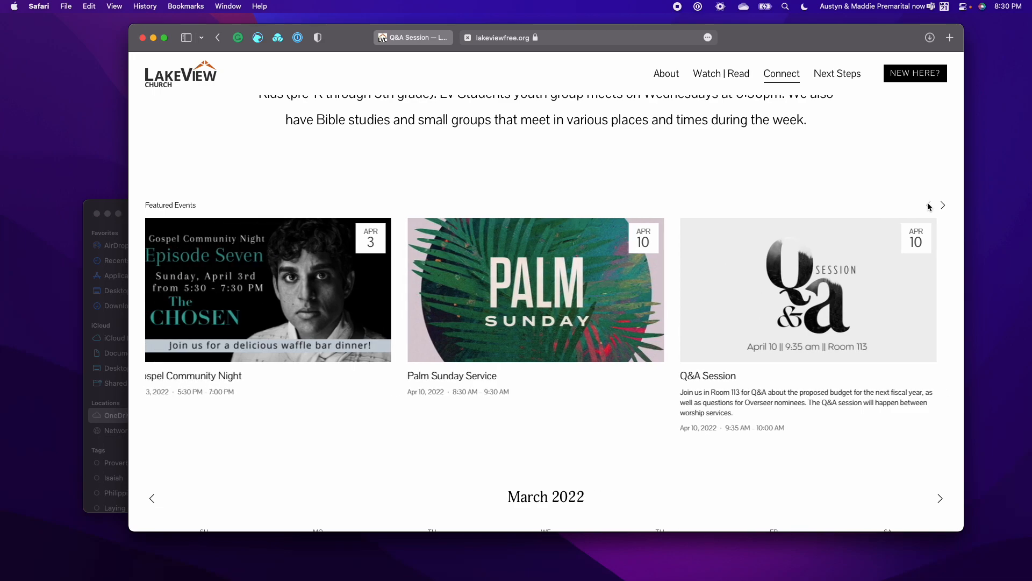
click(943, 205)
scroll(673, 330, up, 2)
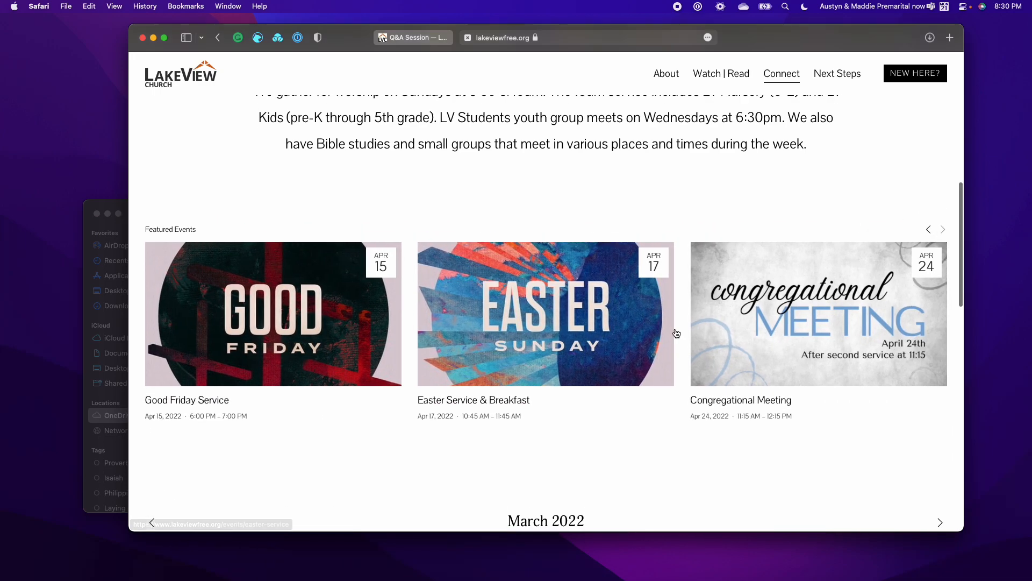
click(930, 252)
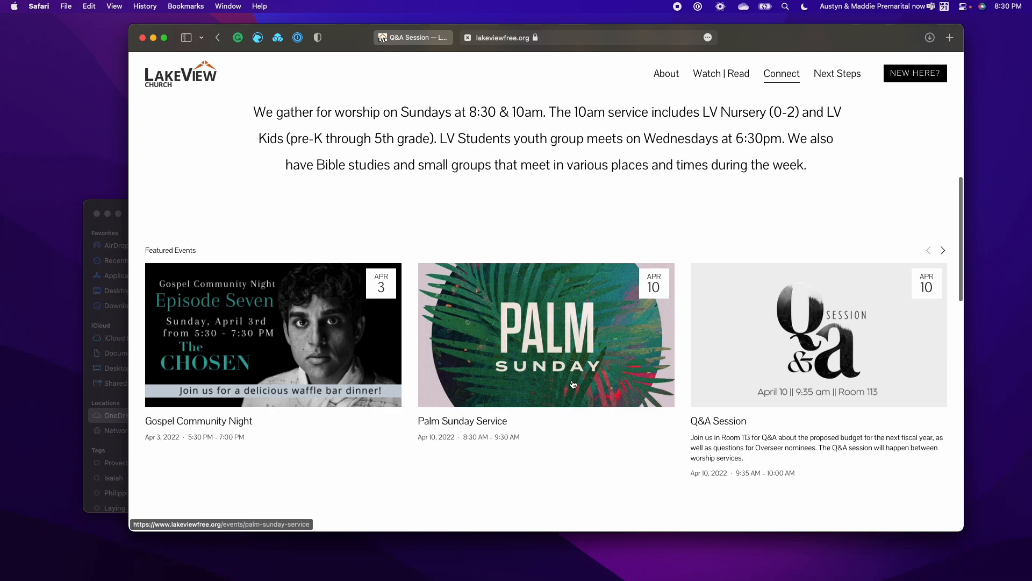
Step: Show April 2022 in the live events calendar and review the entries for April 10 and April 17
scroll(561, 384, down, 7)
click(940, 171)
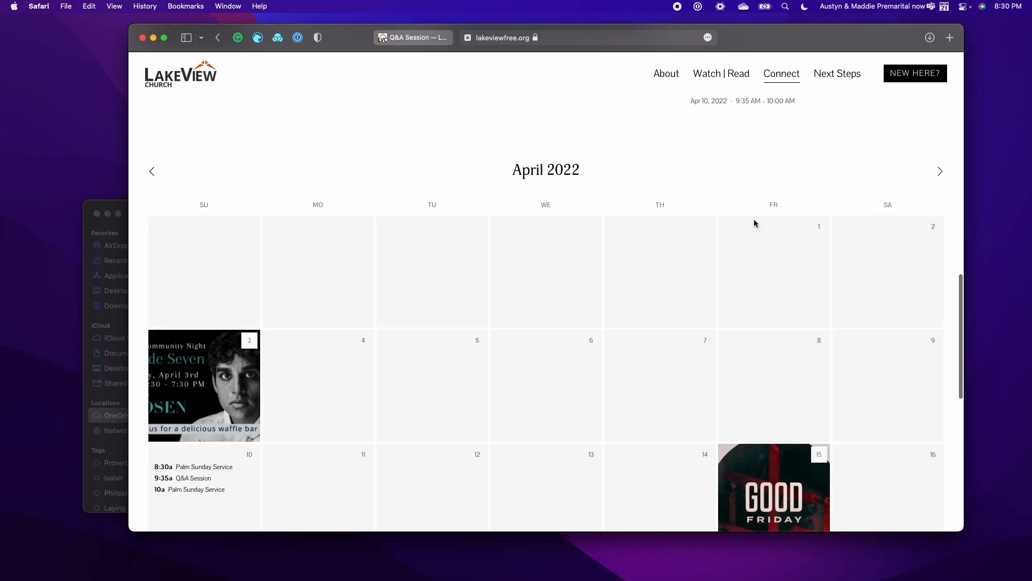
scroll(540, 287, down, 3)
mouse_move(226, 272)
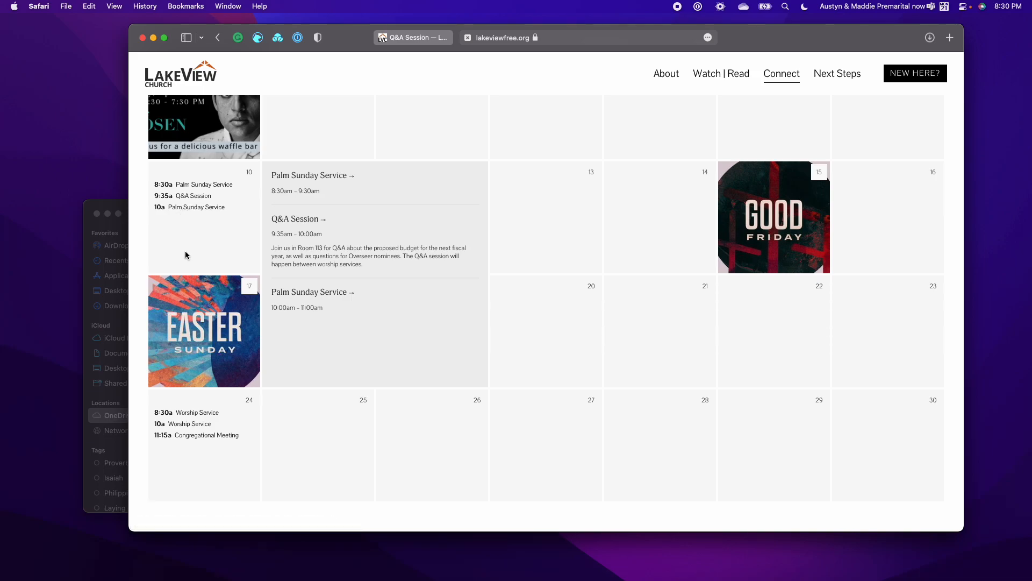
mouse_move(205, 327)
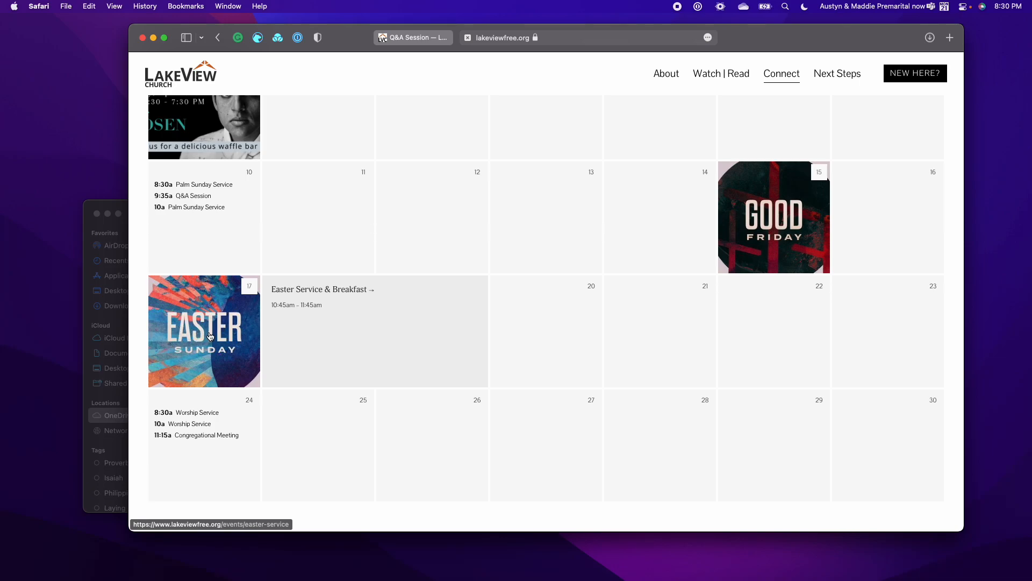
scroll(209, 336, up, 2)
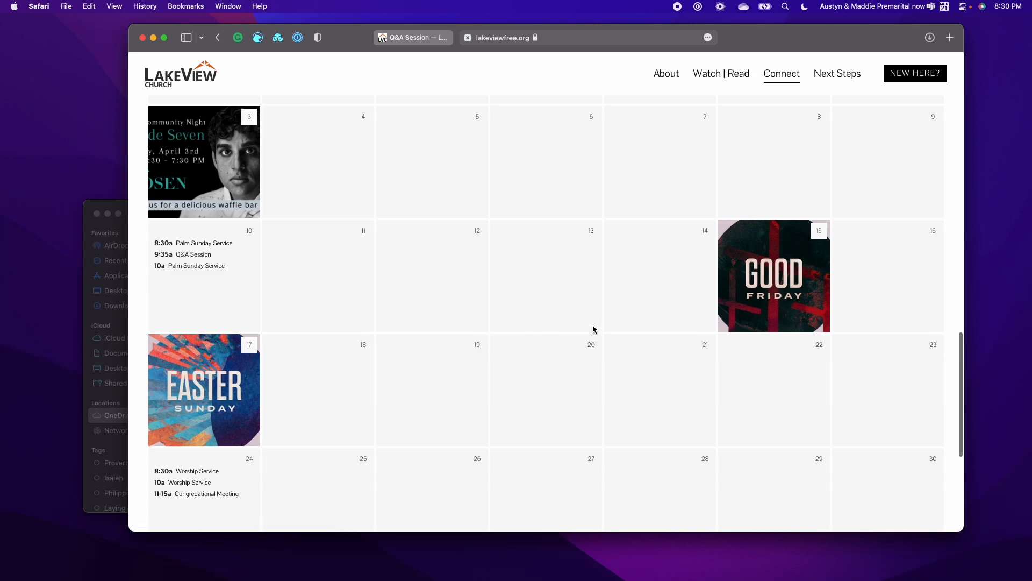
scroll(593, 330, up, 2)
scroll(593, 329, up, 3)
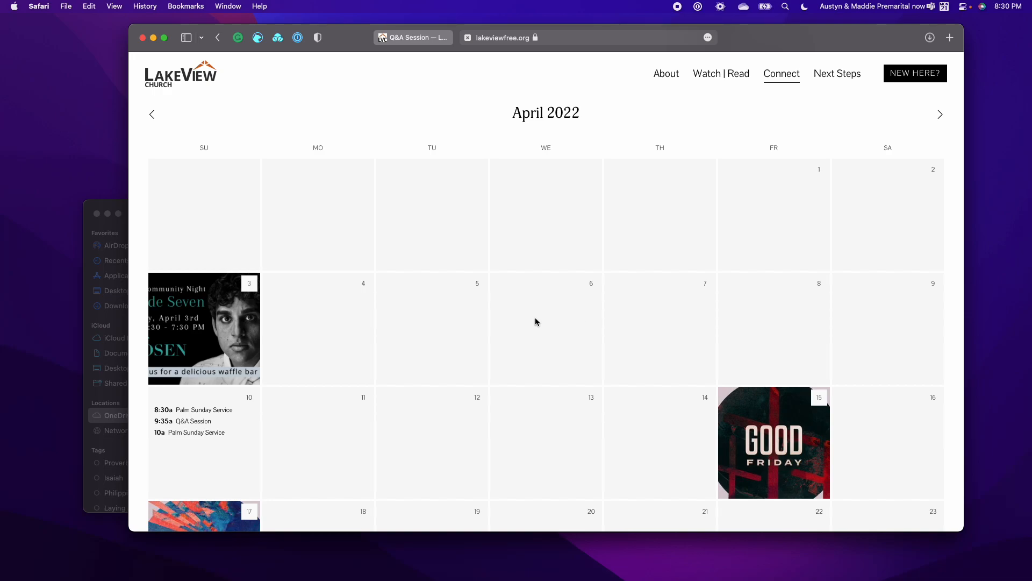
scroll(535, 319, down, 1)
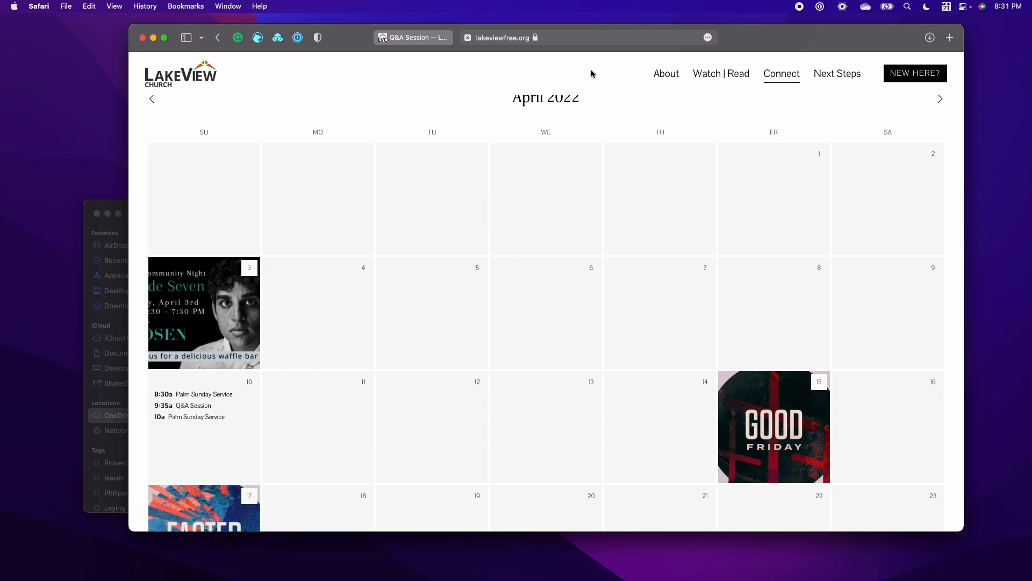
scroll(592, 179, up, 5)
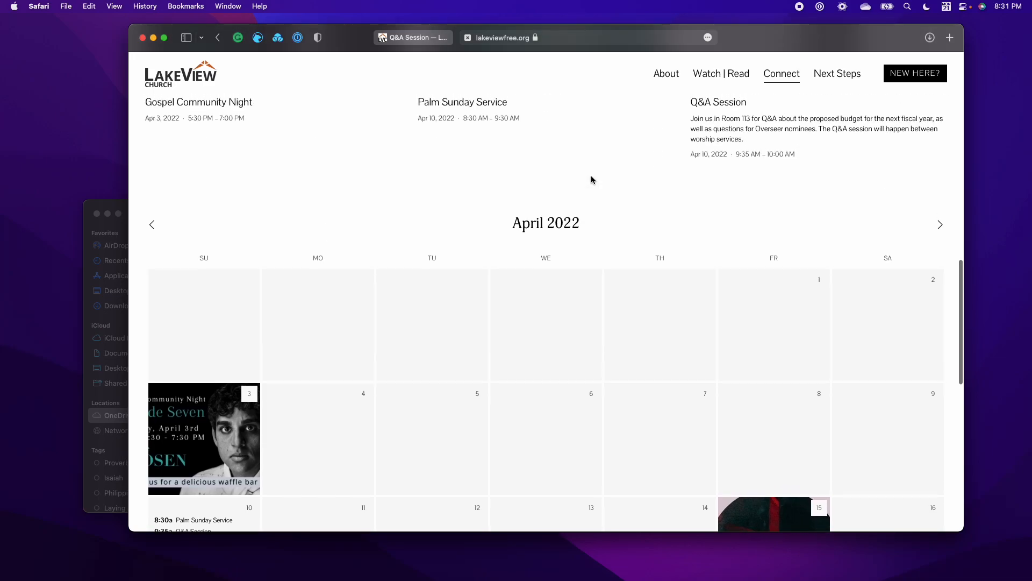
scroll(592, 179, up, 5)
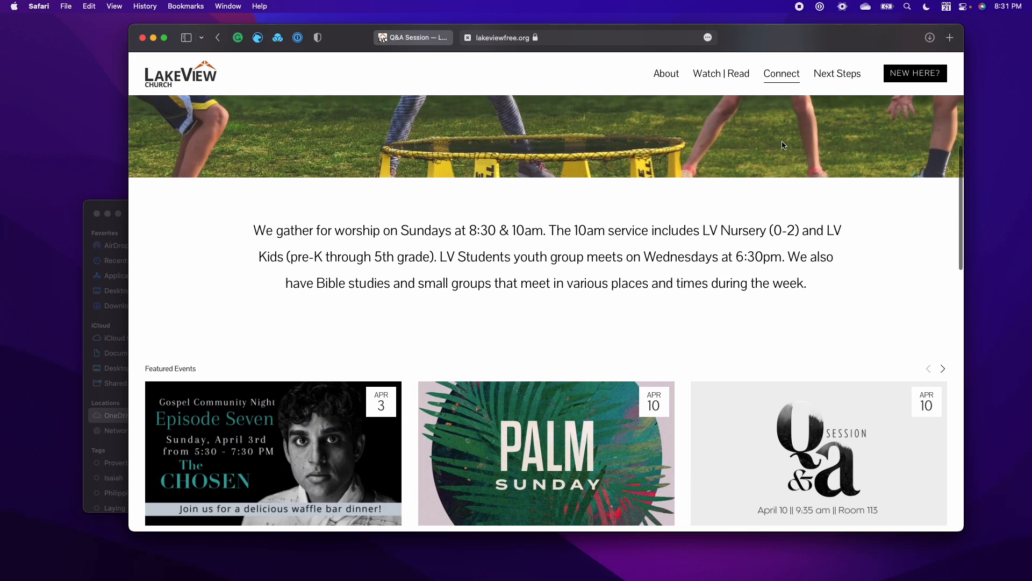